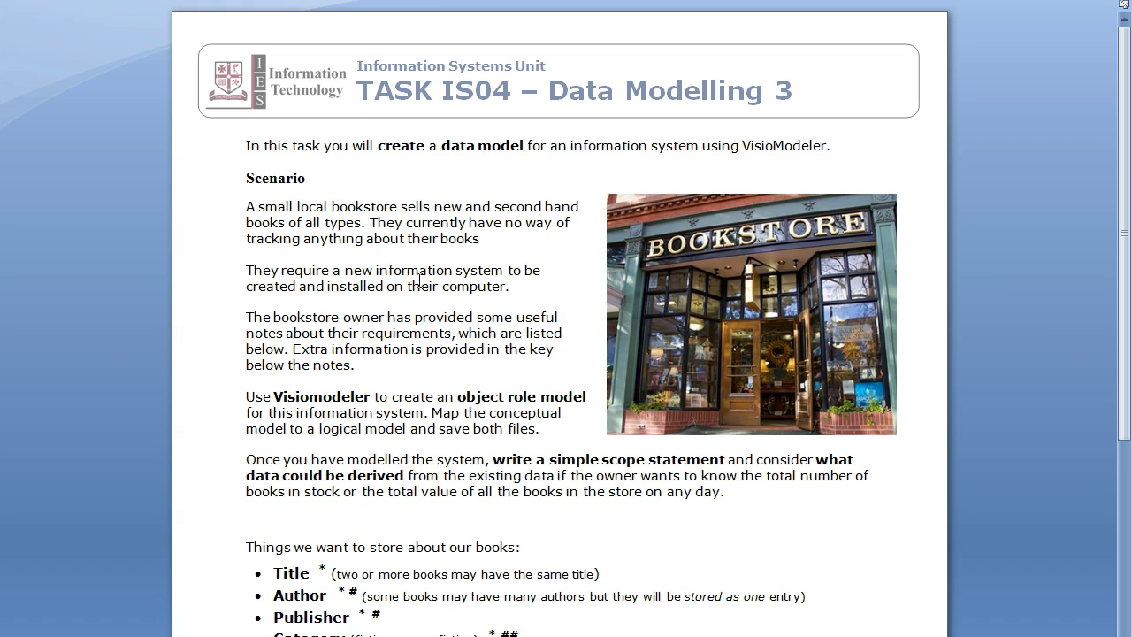
Step: Read the bookstore scenario and the list of data to store about books, including the key to its symbols
scroll(419, 281, "down", 1)
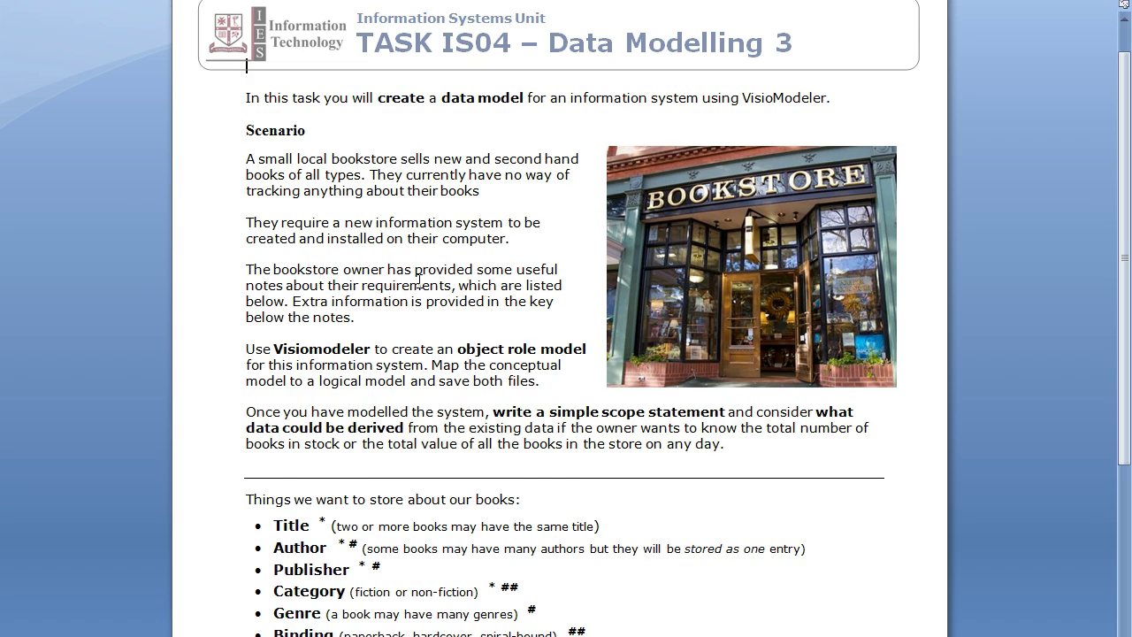
scroll(419, 281, "down", 5)
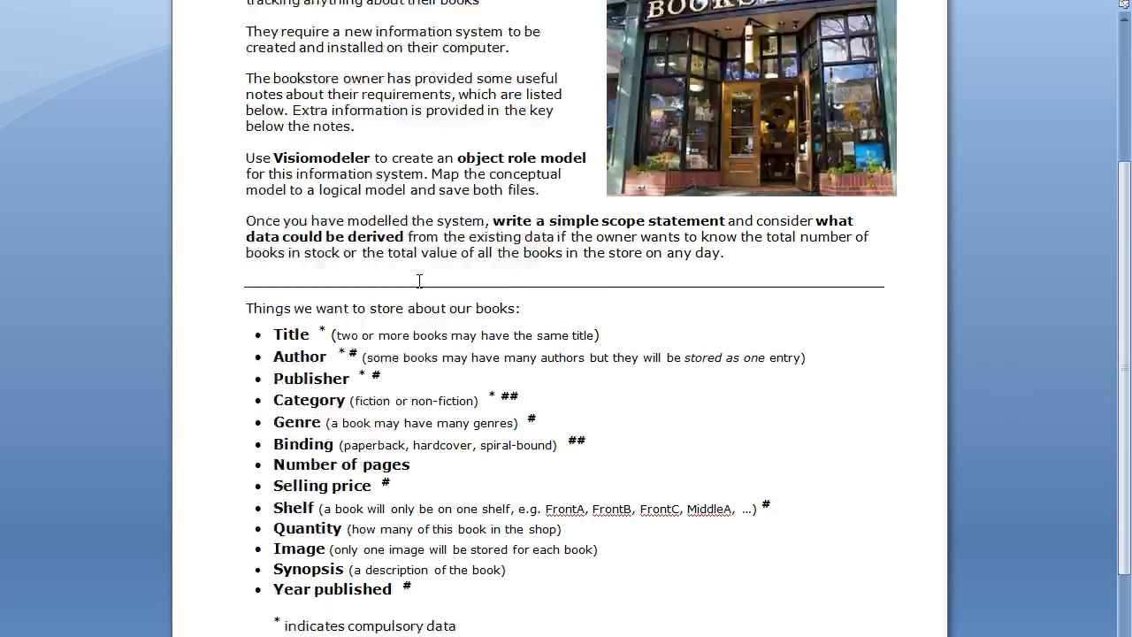
scroll(419, 281, "down", 1)
scroll(419, 281, "down", 1)
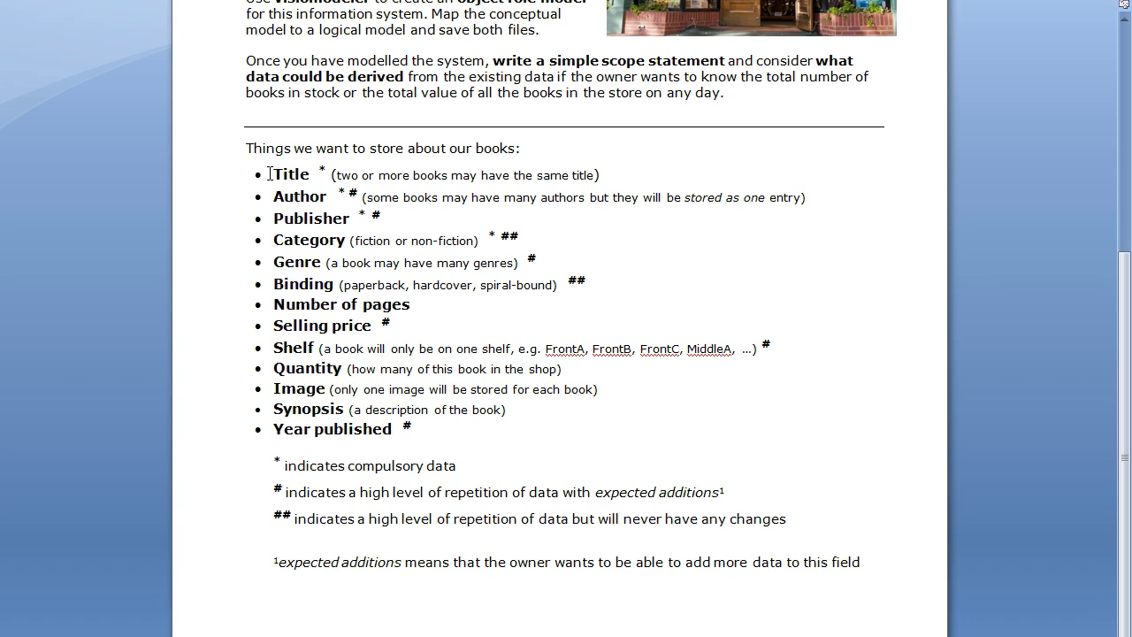
left_click(533, 145)
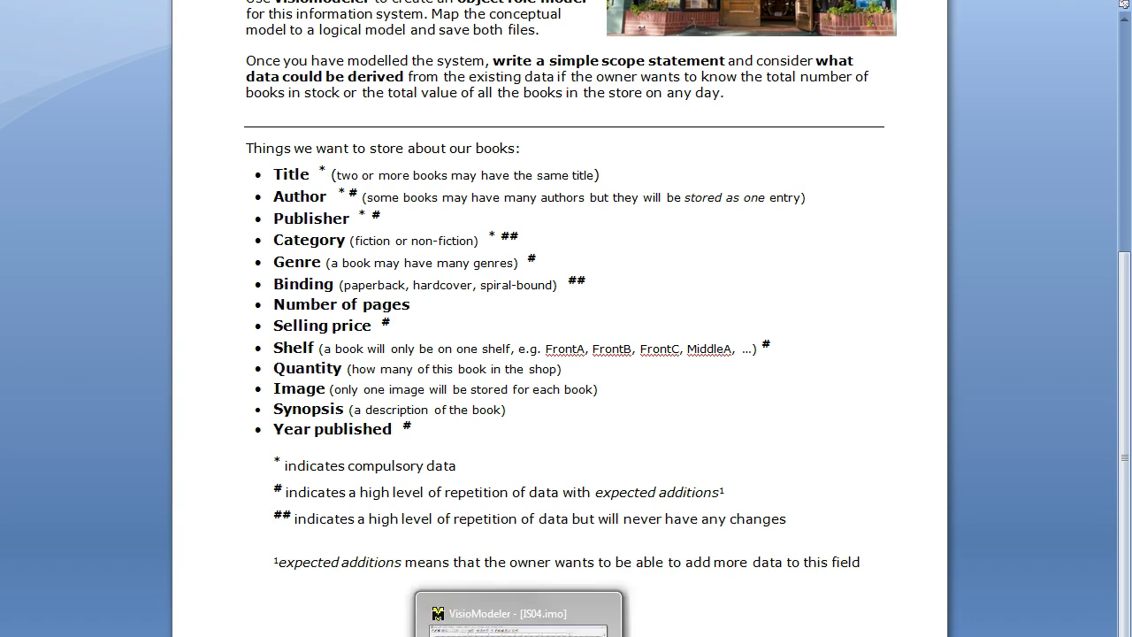
Step: Switch to the IS04.imo model in VisioModeler and create a new freeform fact reading "Book(BookID) has a Title"
left_click(520, 619)
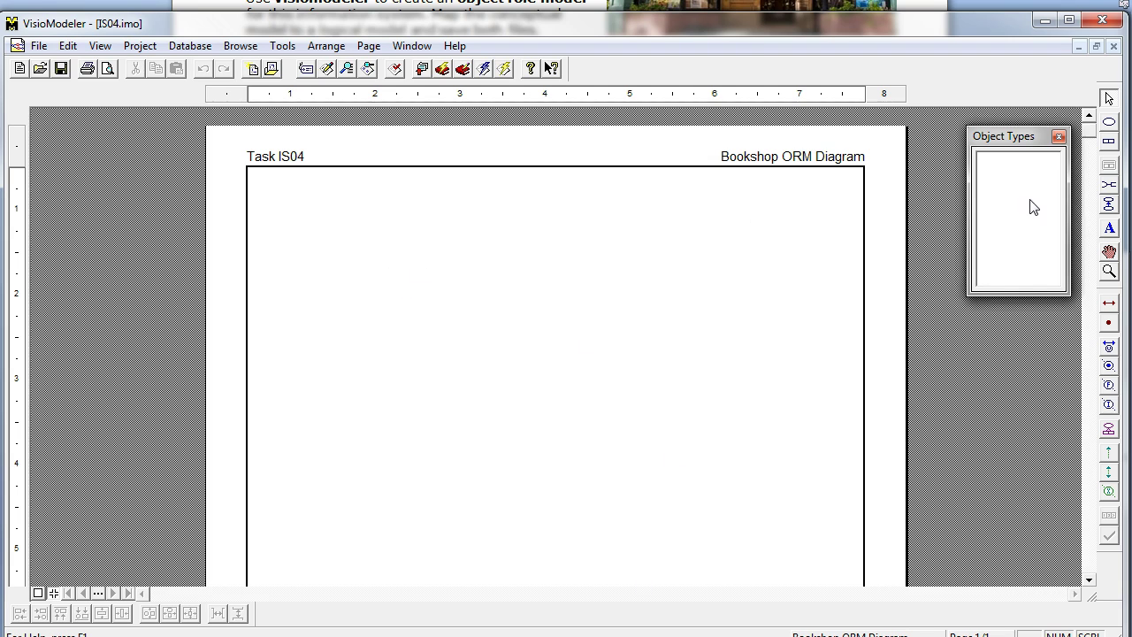
scroll(1091, 139, "down", 1)
scroll(1091, 139, "down", 1)
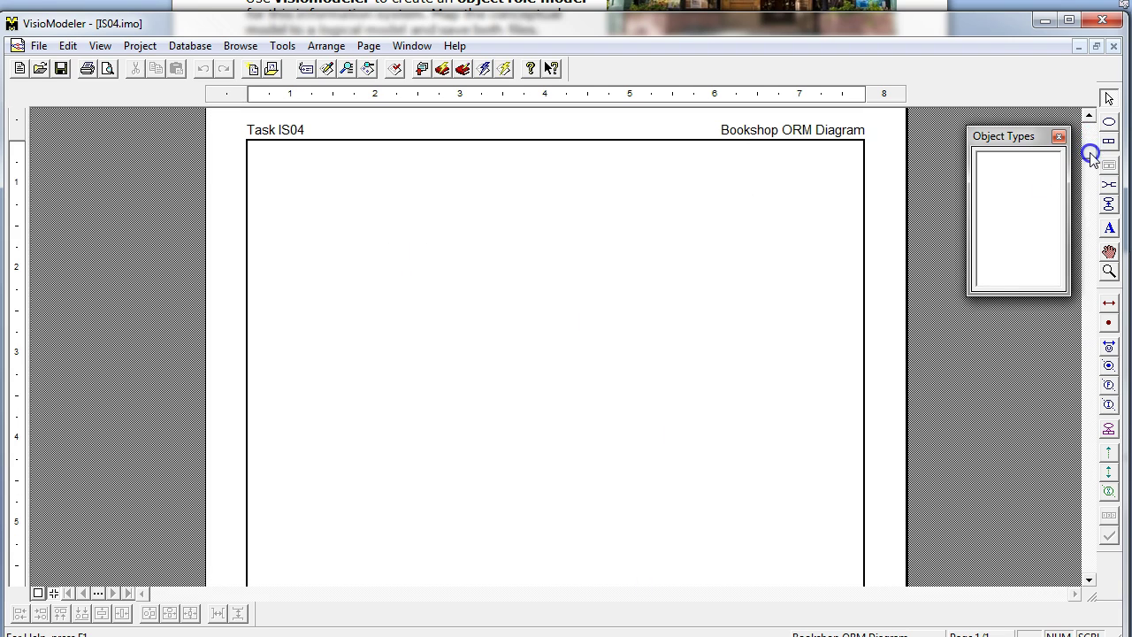
double_click(791, 171)
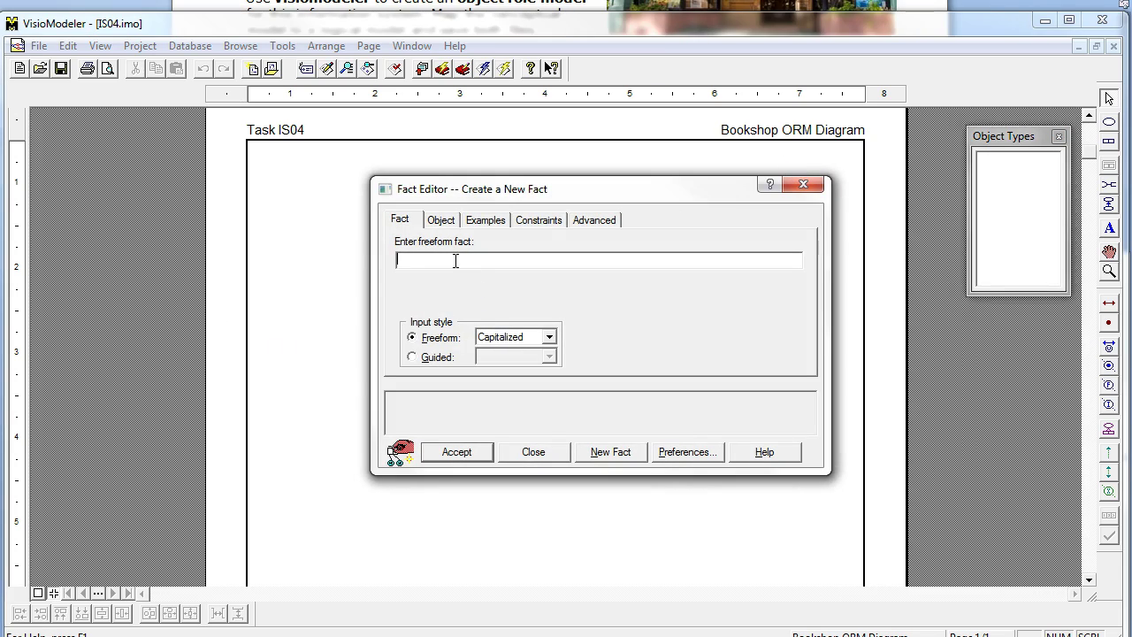
type("Book")
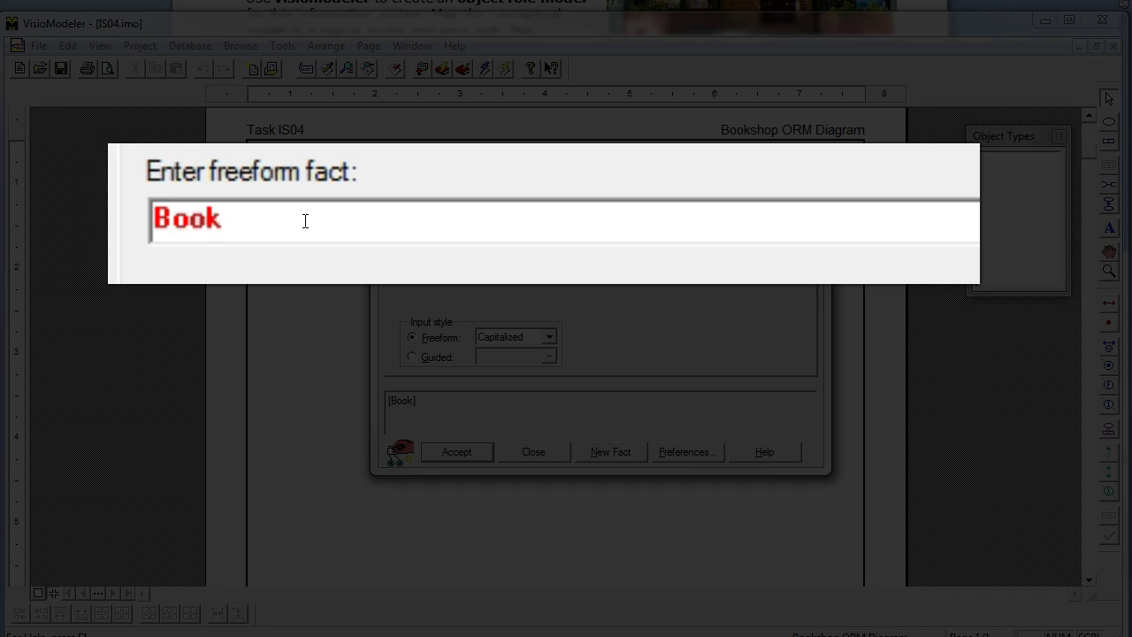
type("(Boo")
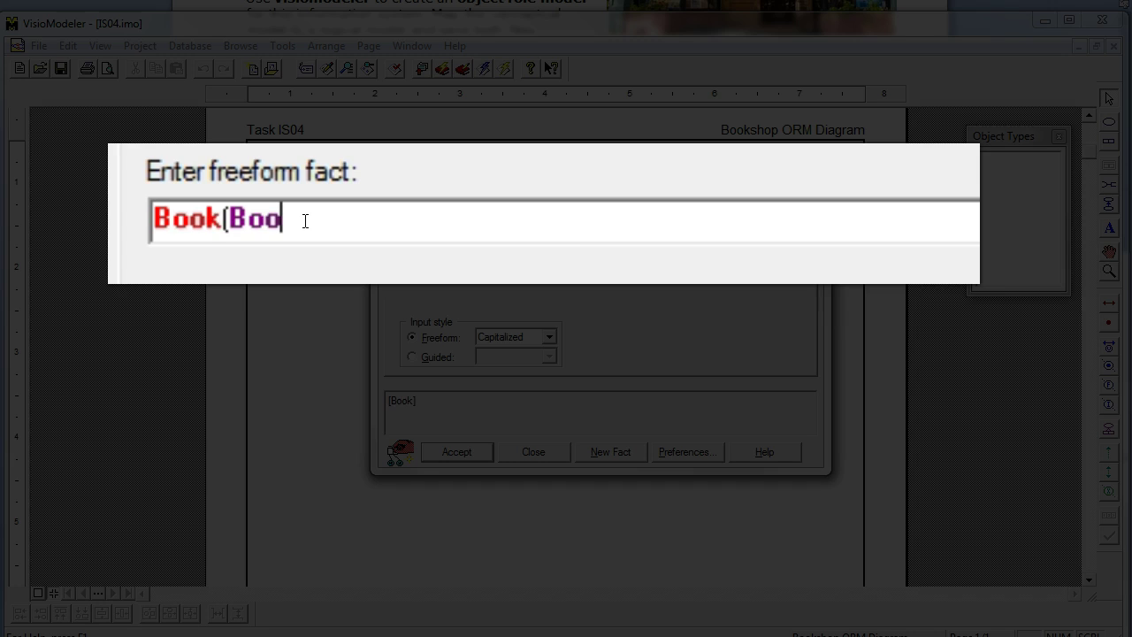
type("kID) has a T")
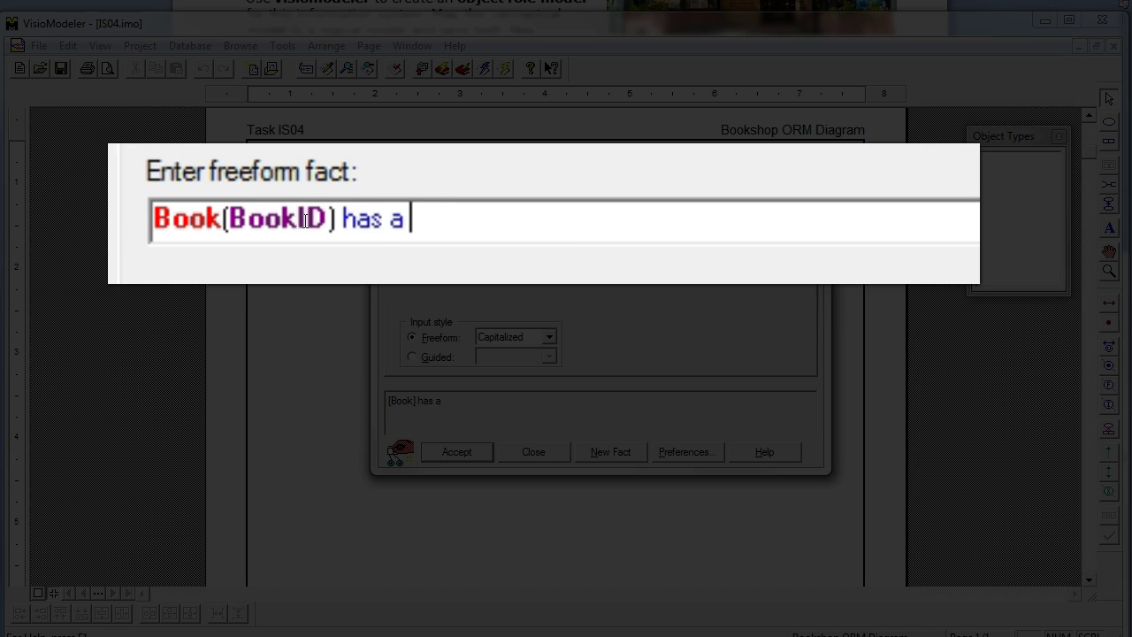
type("itle")
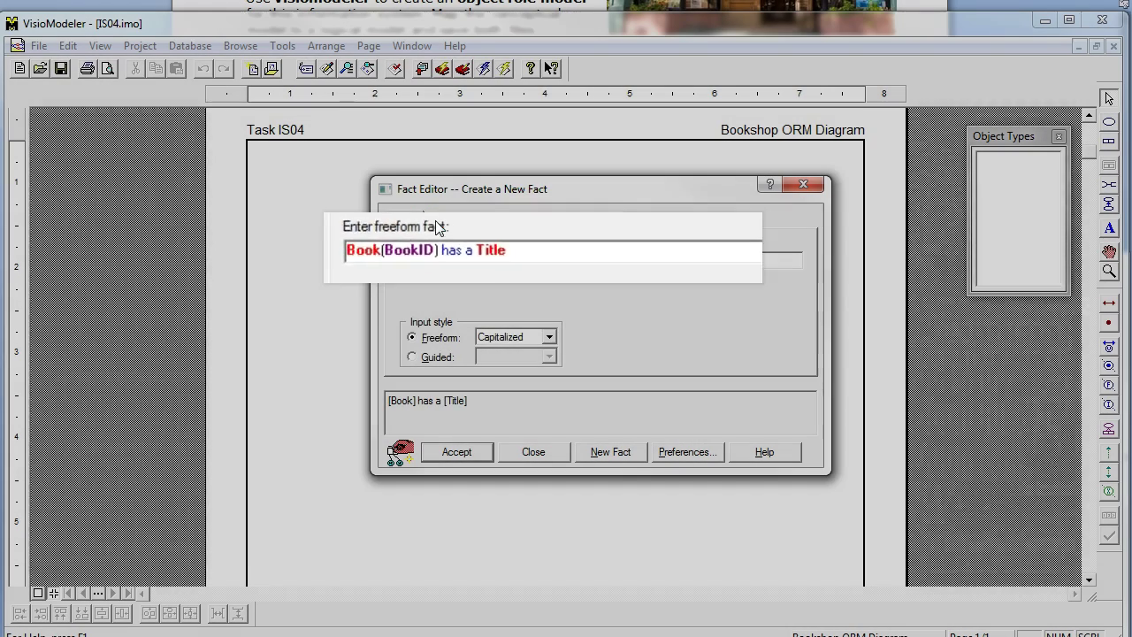
Step: Set the object kind of Title to Value in the new fact
left_click(440, 219)
left_click(425, 278)
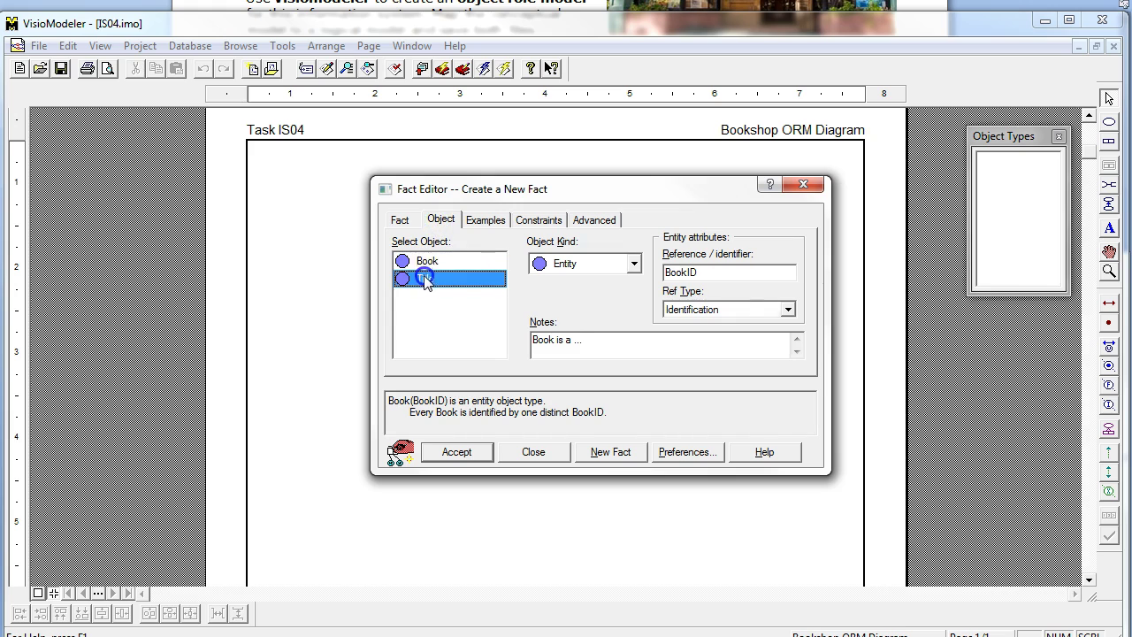
left_click(598, 264)
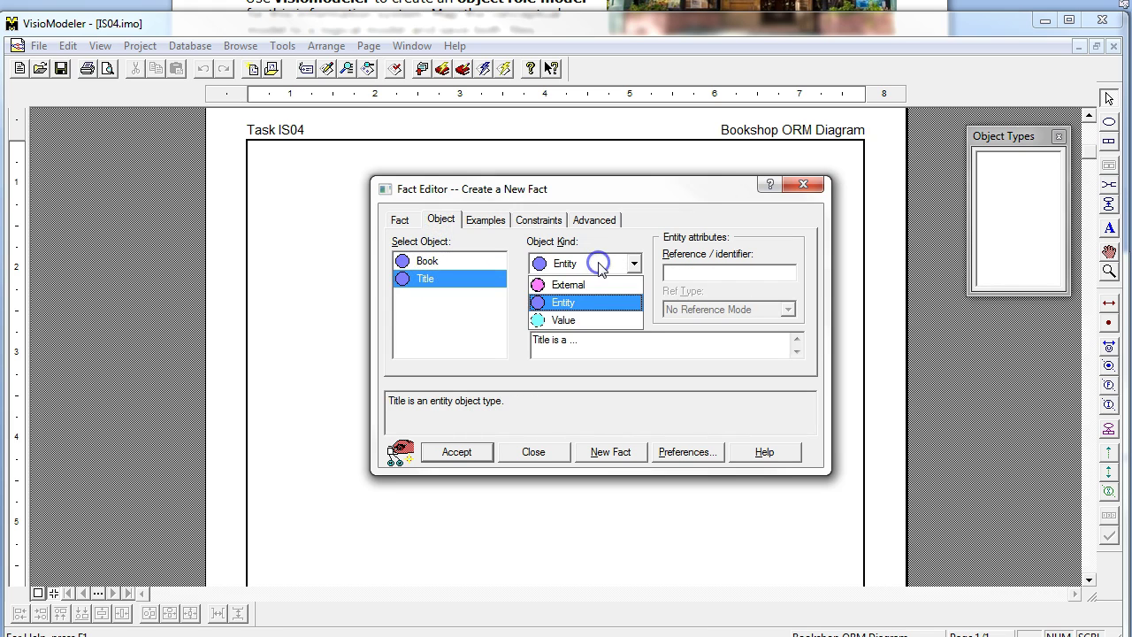
left_click(564, 320)
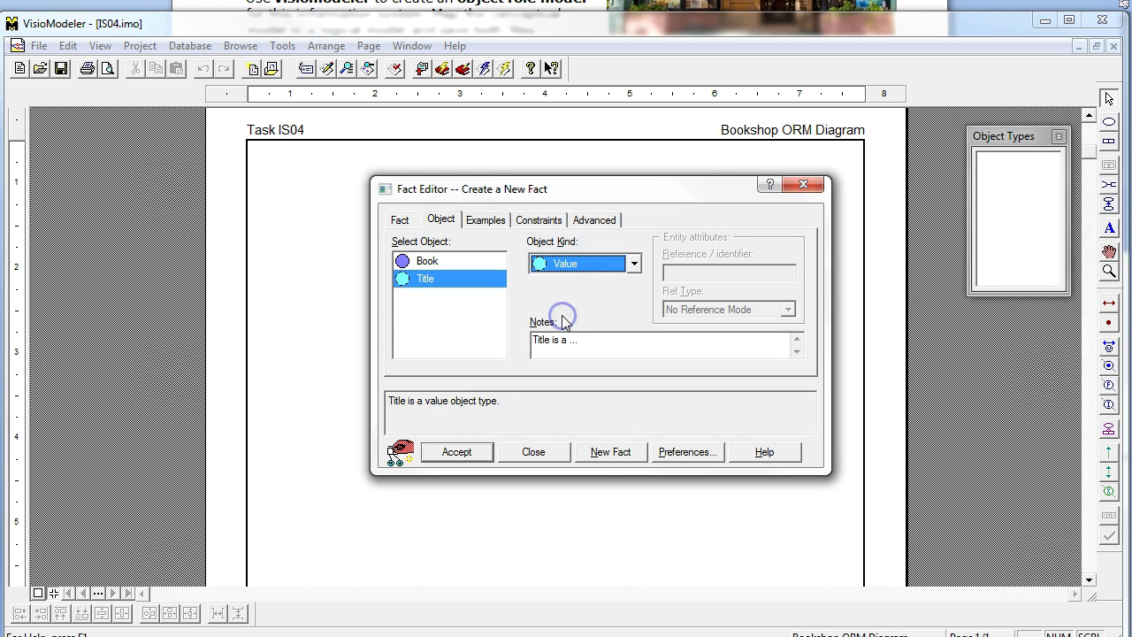
Step: Constrain each Book to Exactly One Title, rephrase the second constraint question, and accept the fact into the diagram
left_click(540, 221)
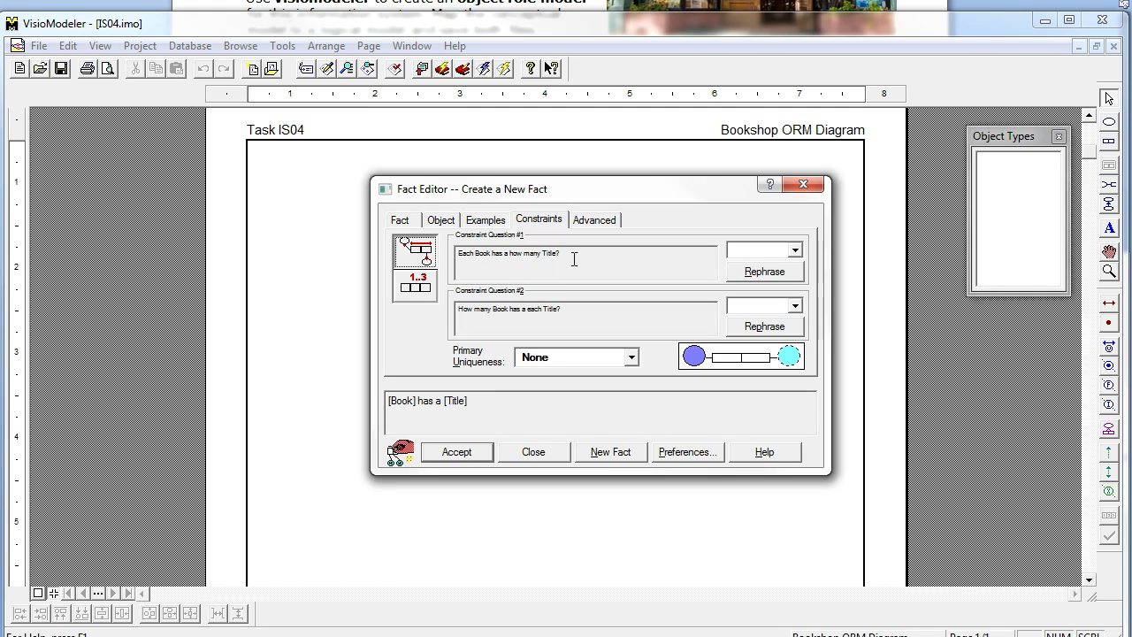
left_click(796, 251)
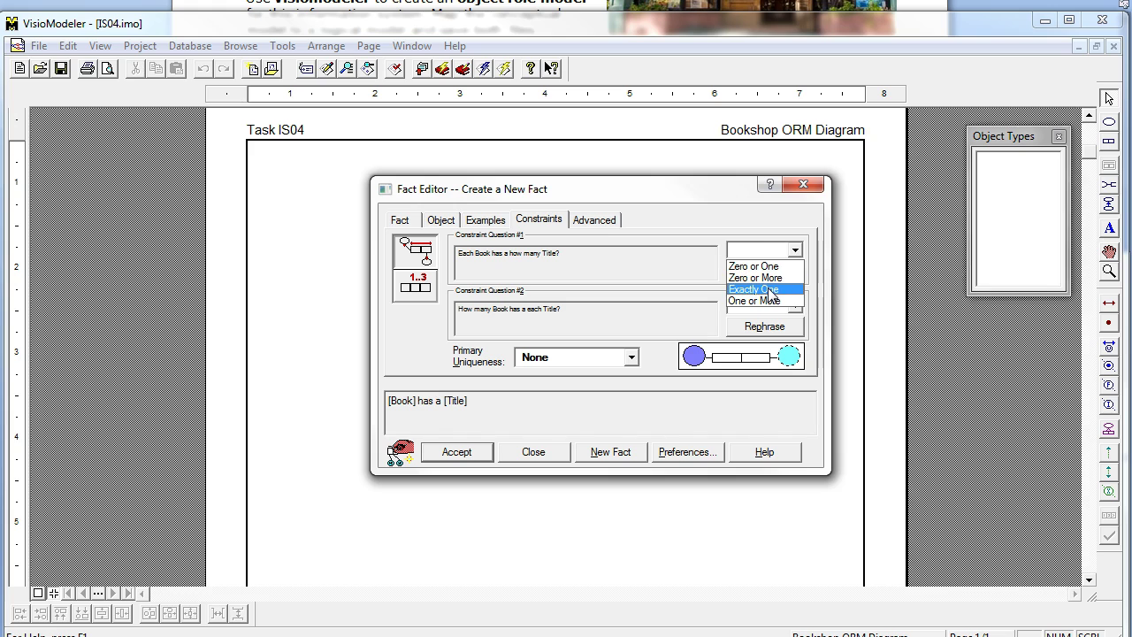
left_click(767, 289)
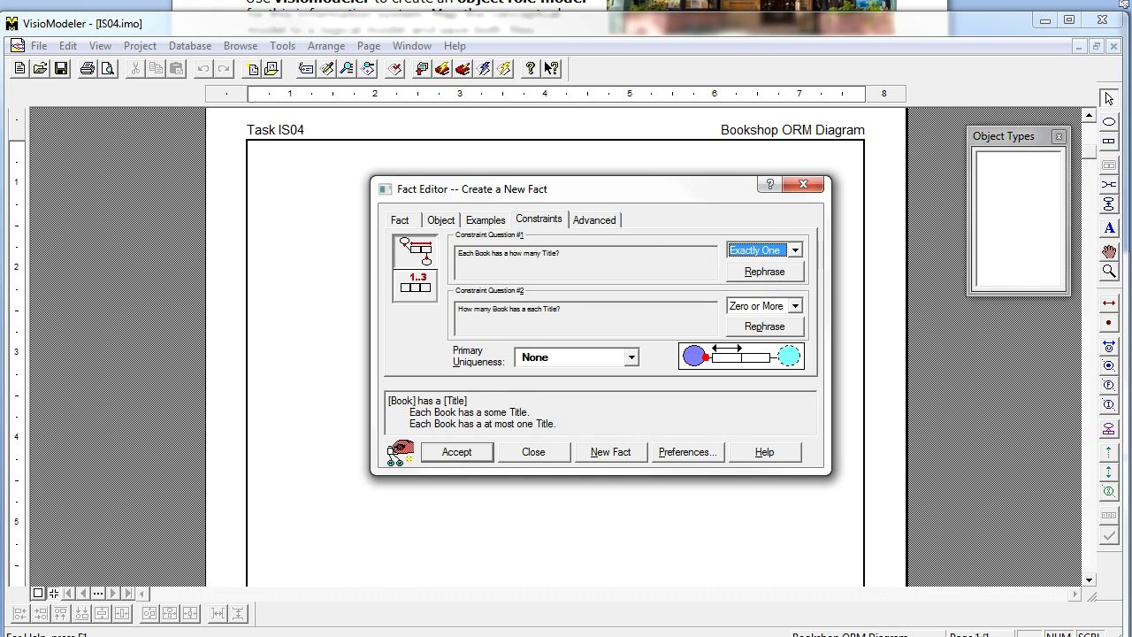
key("alt+Tab")
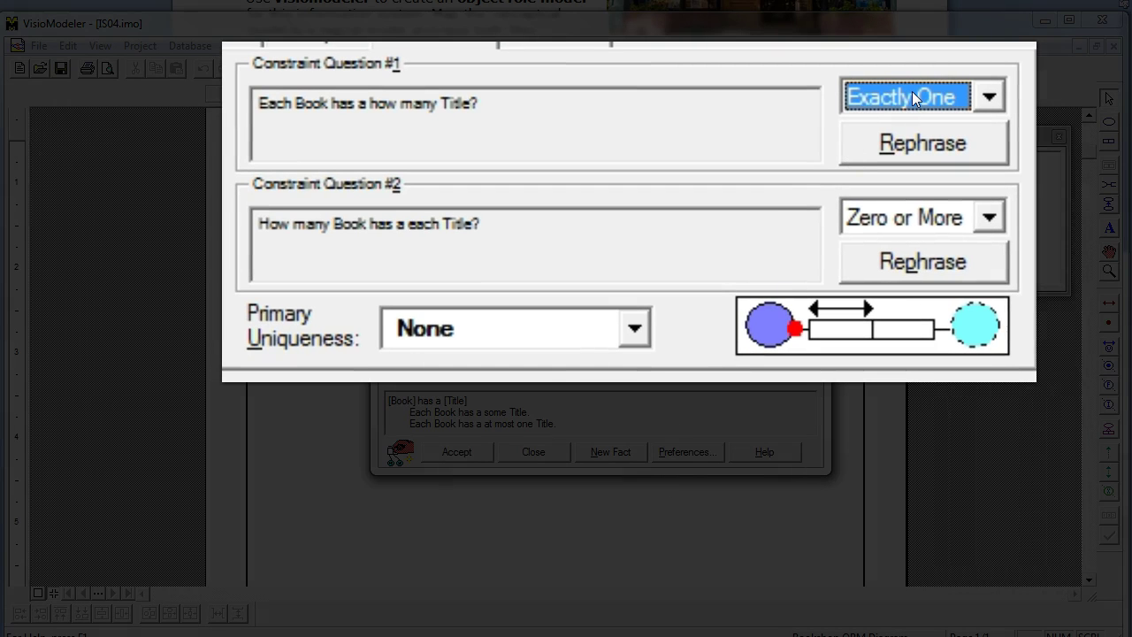
left_click(916, 98)
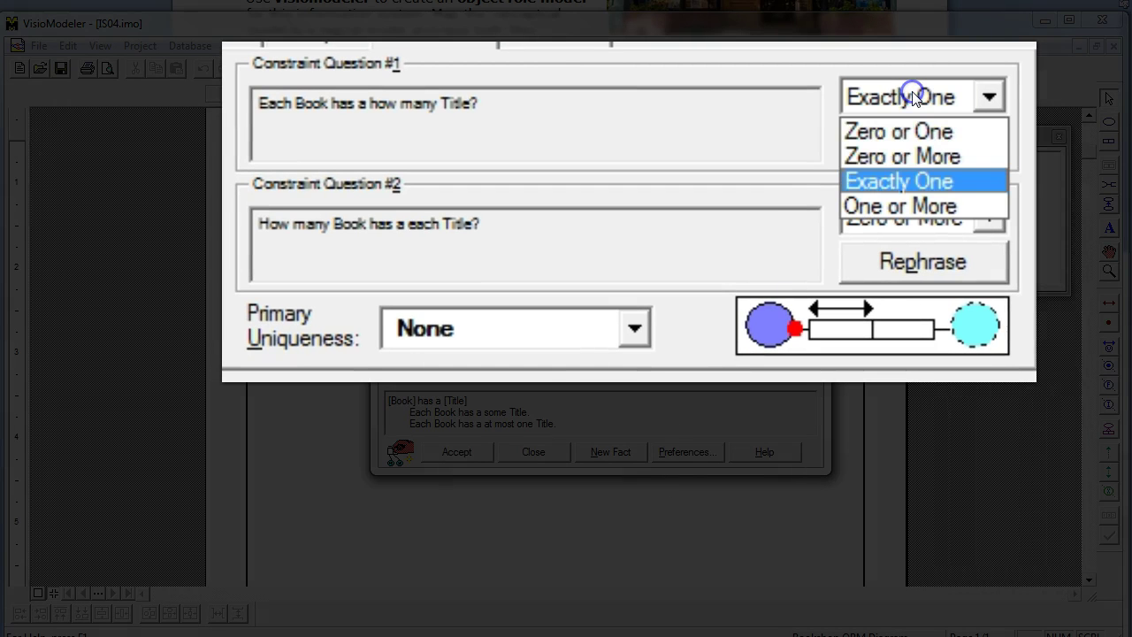
left_click(907, 182)
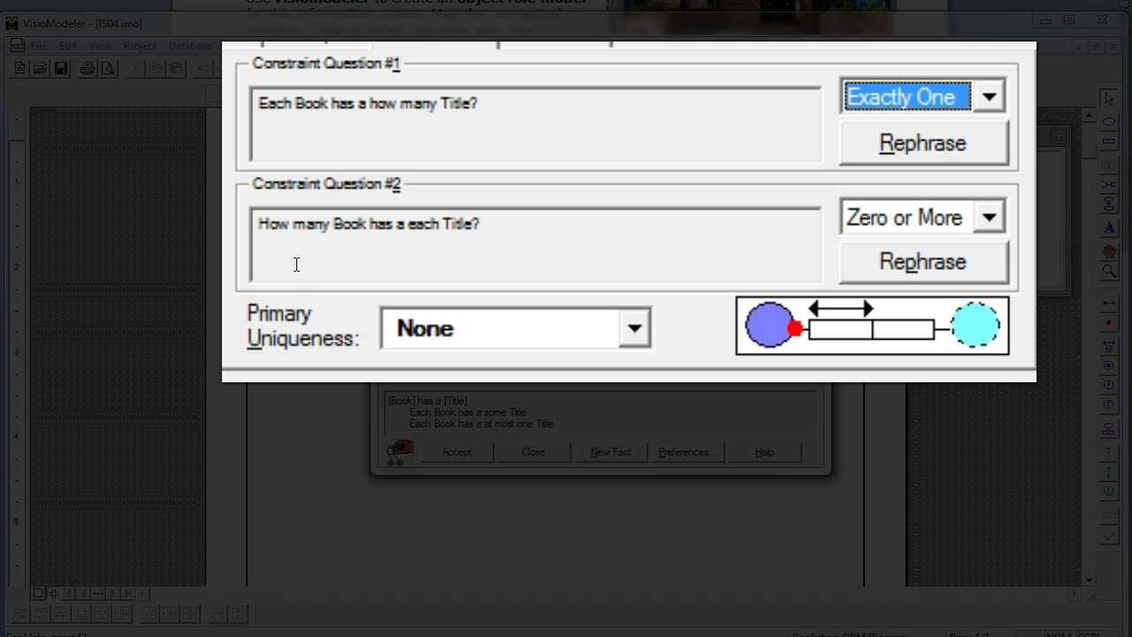
left_click(885, 270)
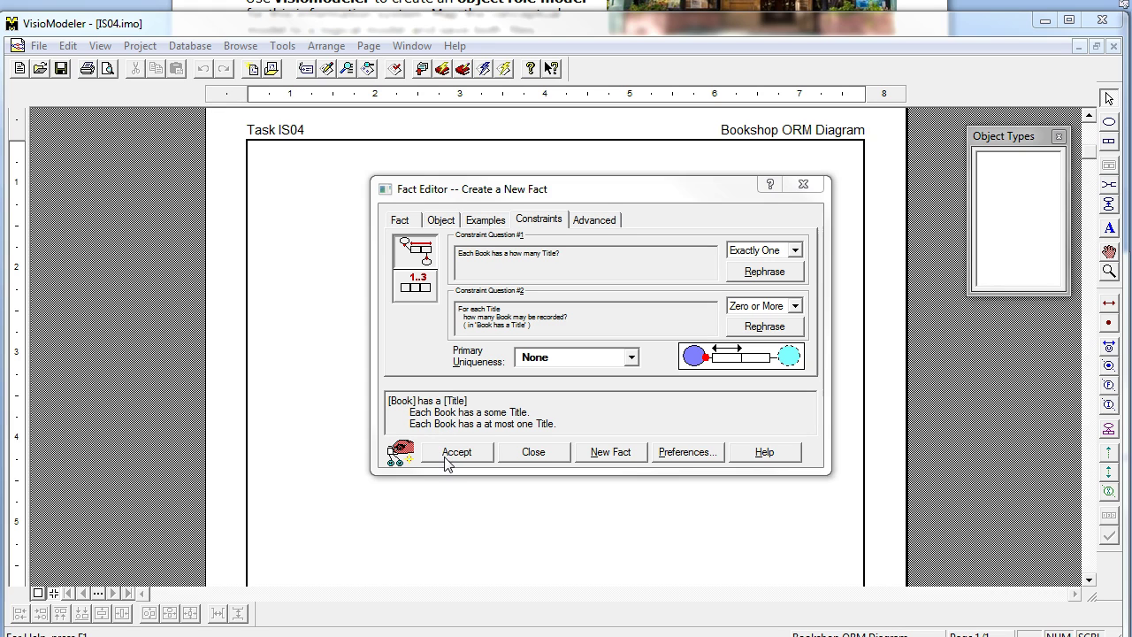
left_click(445, 455)
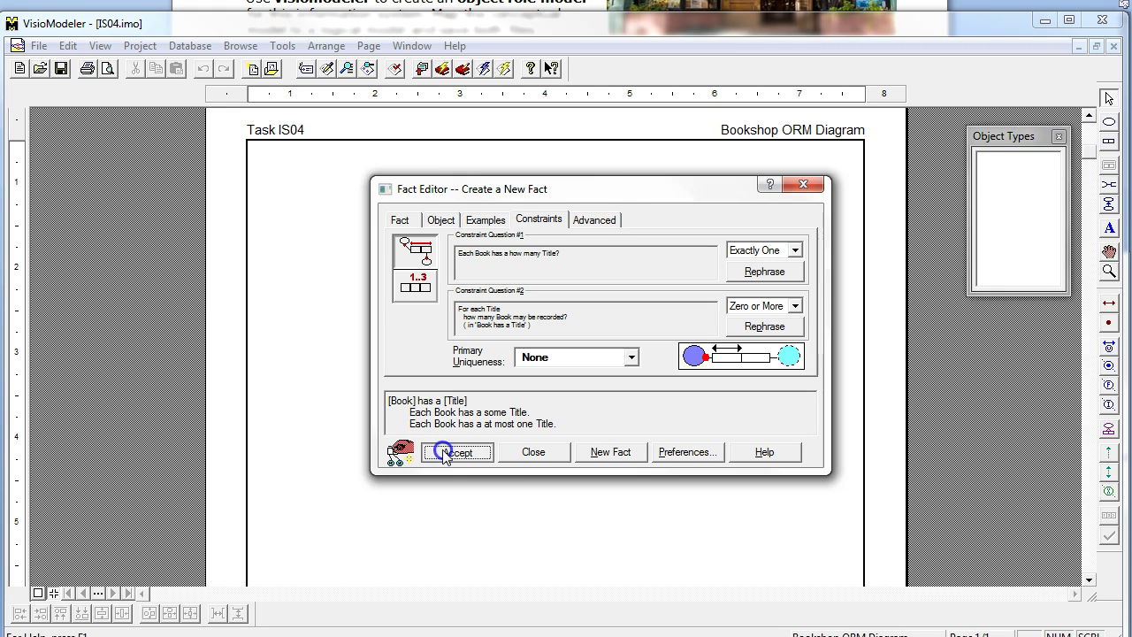
left_click(524, 450)
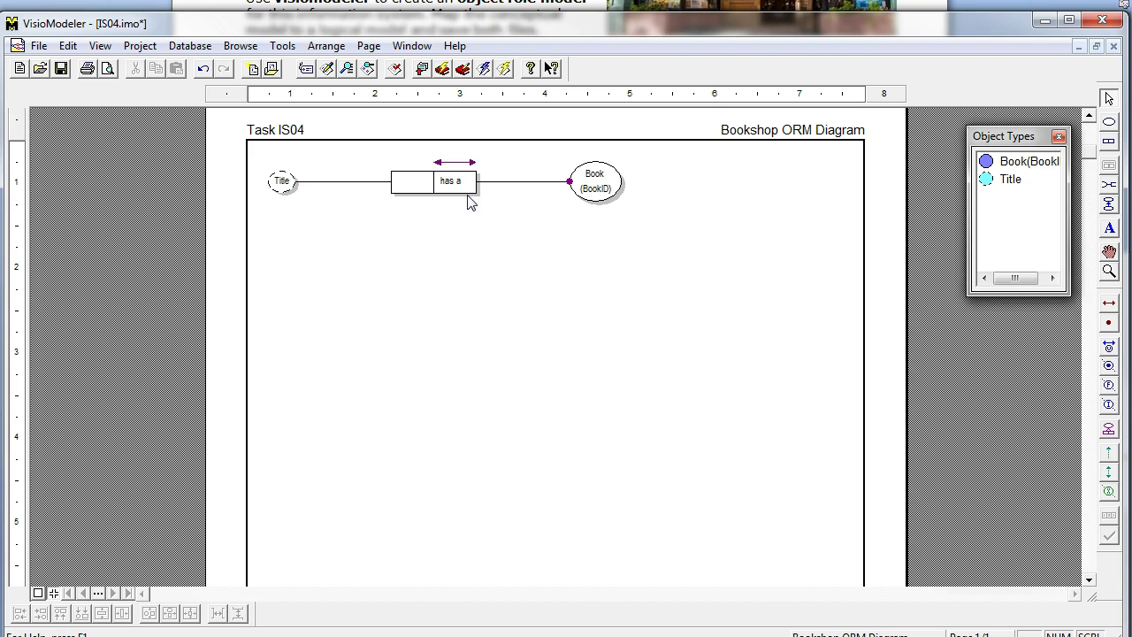
Step: Rearrange the diagram with the Book entity below and left of the predicate and the Title value to the predicate's right
left_click(595, 181)
left_click_drag(595, 181, 296, 266)
left_click(280, 183)
left_click_drag(280, 183, 563, 168)
Step: Reverse the roles of the "has a" predicate between Book and Title
right_click(436, 187)
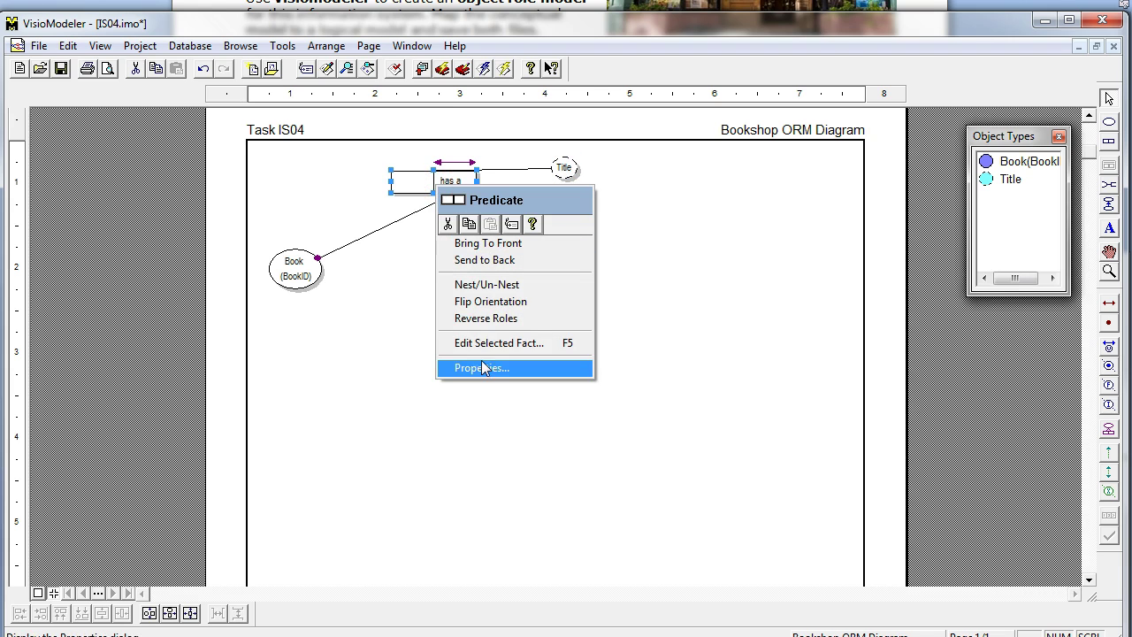
left_click(479, 317)
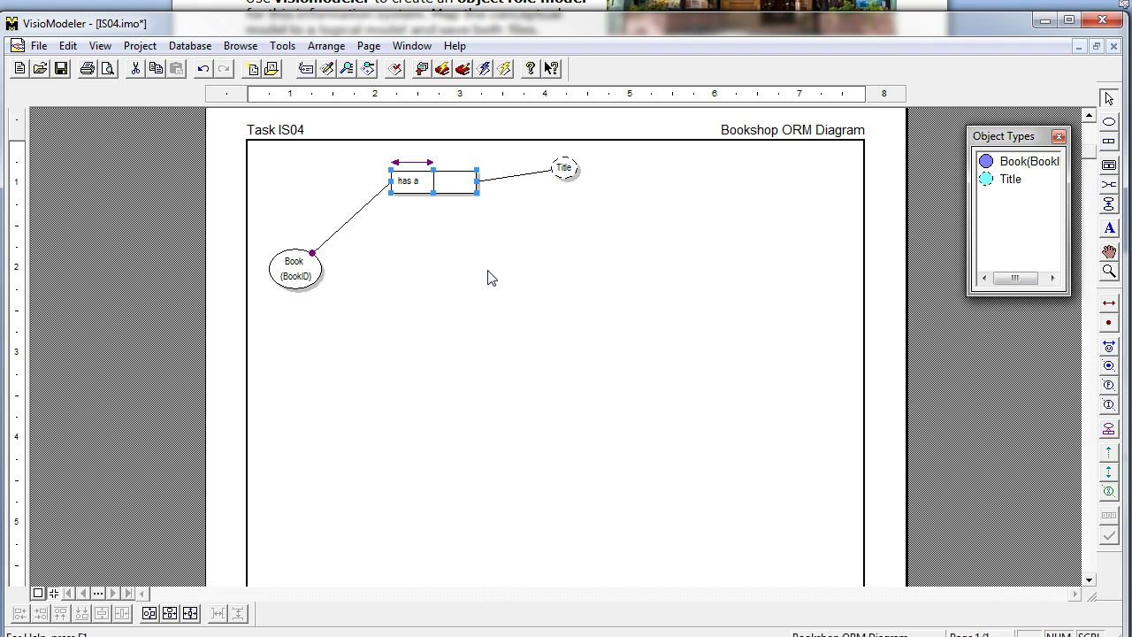
right_click(435, 186)
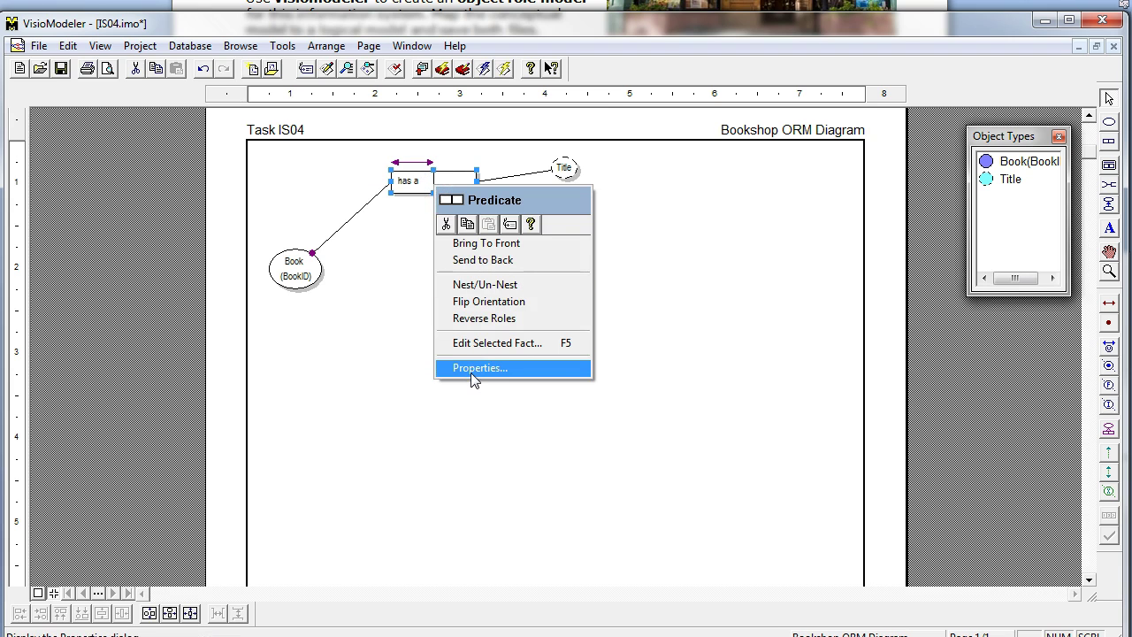
left_click(379, 344)
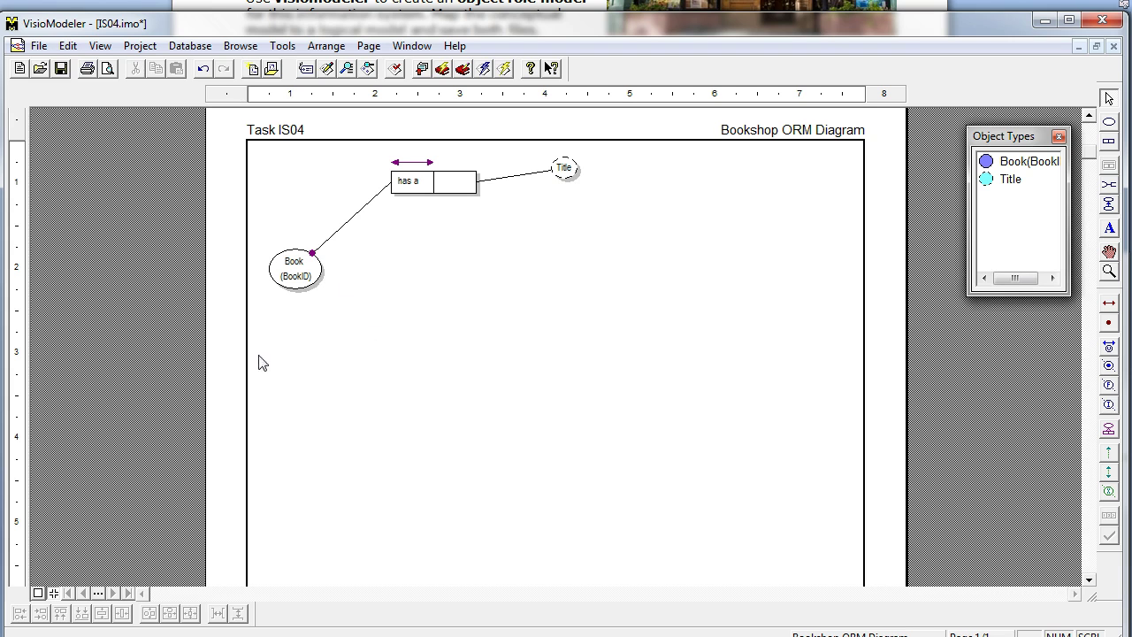
Step: Check the Author requirements in the task document and the "Entity or Value????" decision chart in the lecture slides
key("alt+Tab")
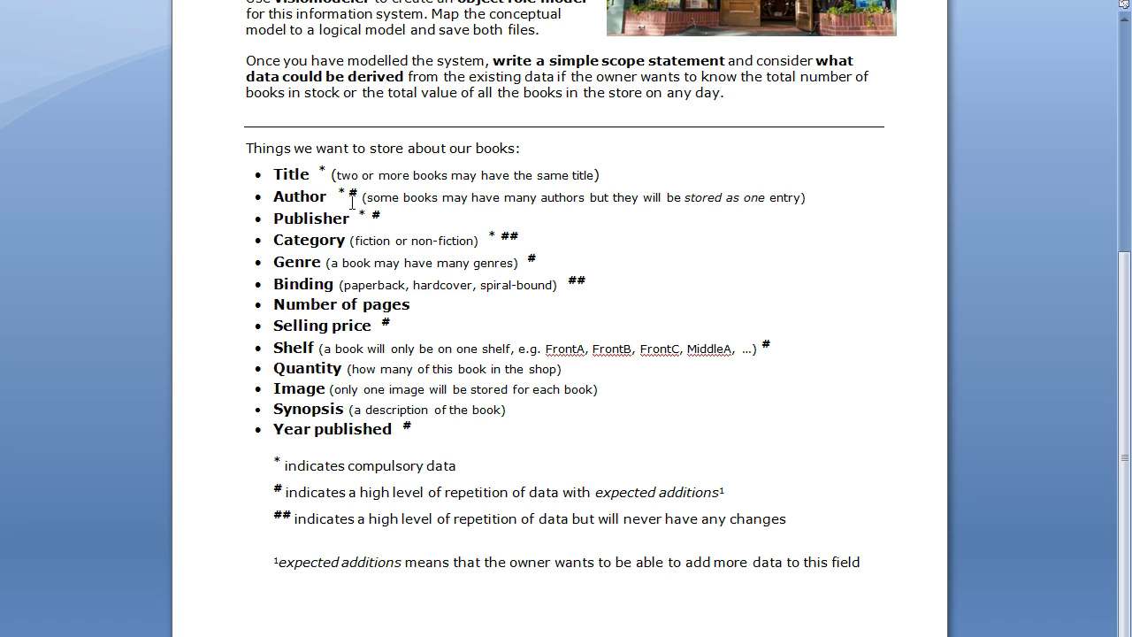
left_click_drag(344, 193, 338, 193)
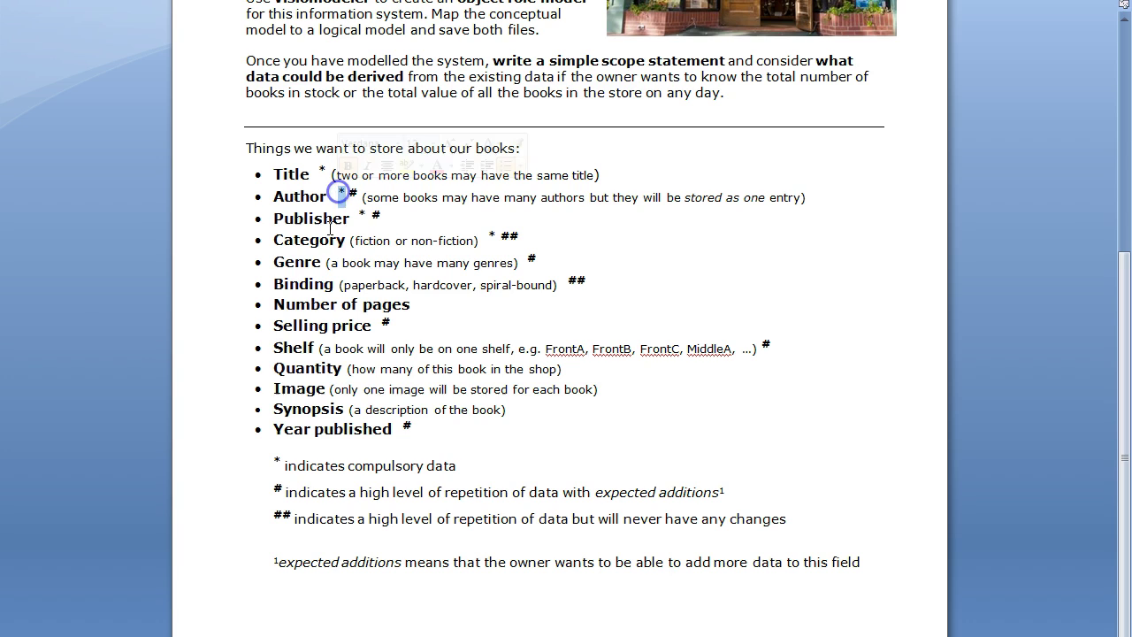
left_click(362, 198)
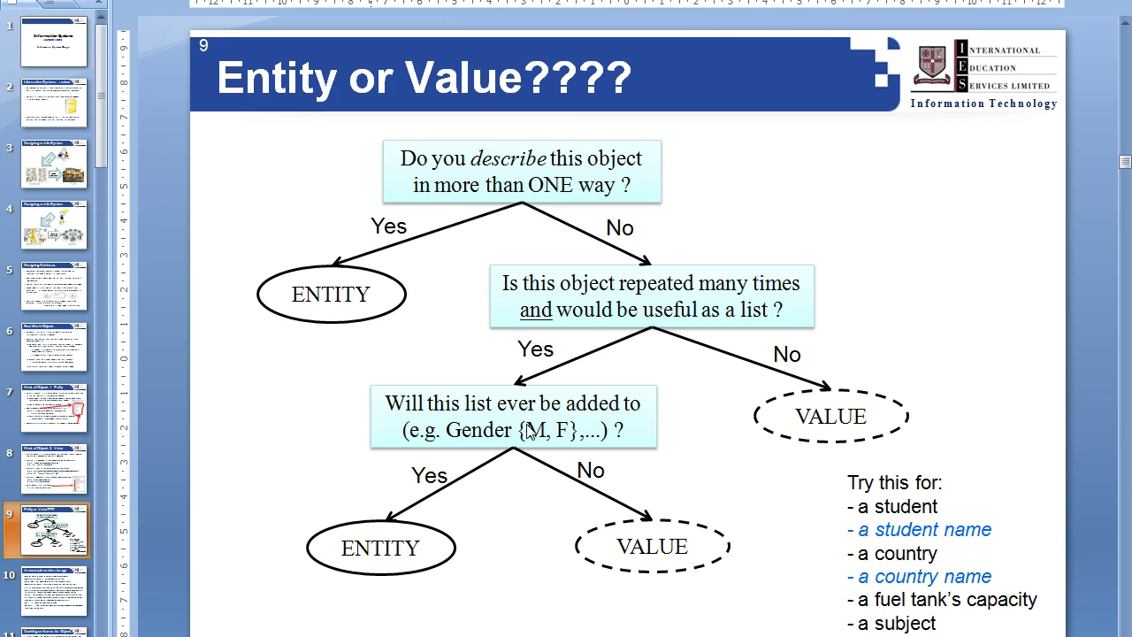
key("alt+Tab")
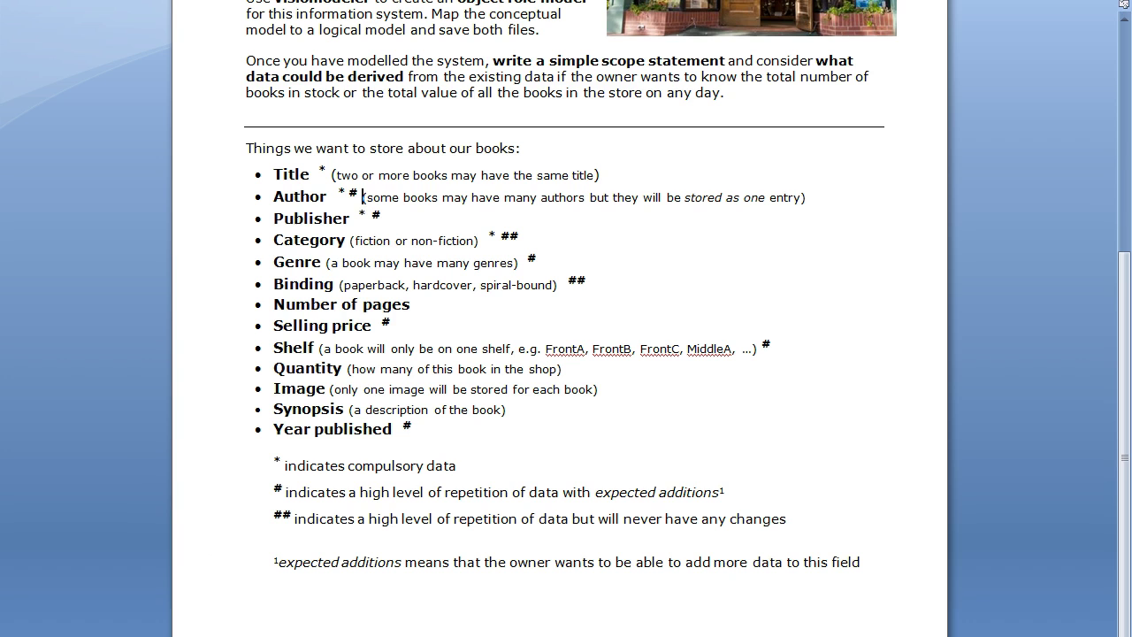
Step: Switch to VisioModeler, start a new fact reading "Book(BookID) has an Author(AuthorID)", and check Author's entity settings
mouse_move(559, 636)
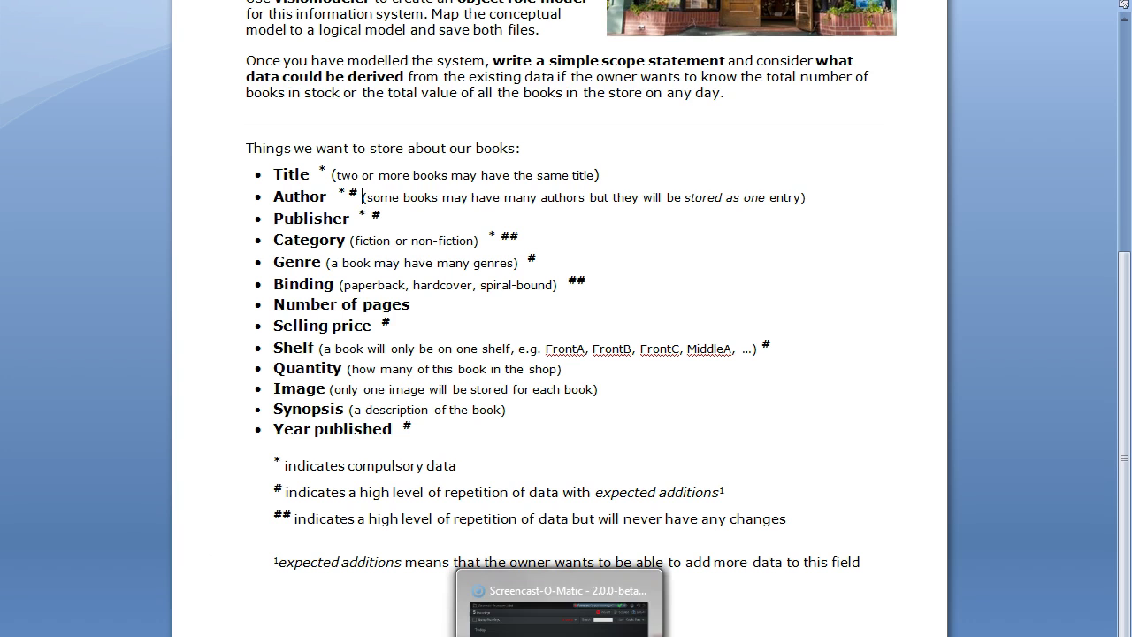
left_click(442, 636)
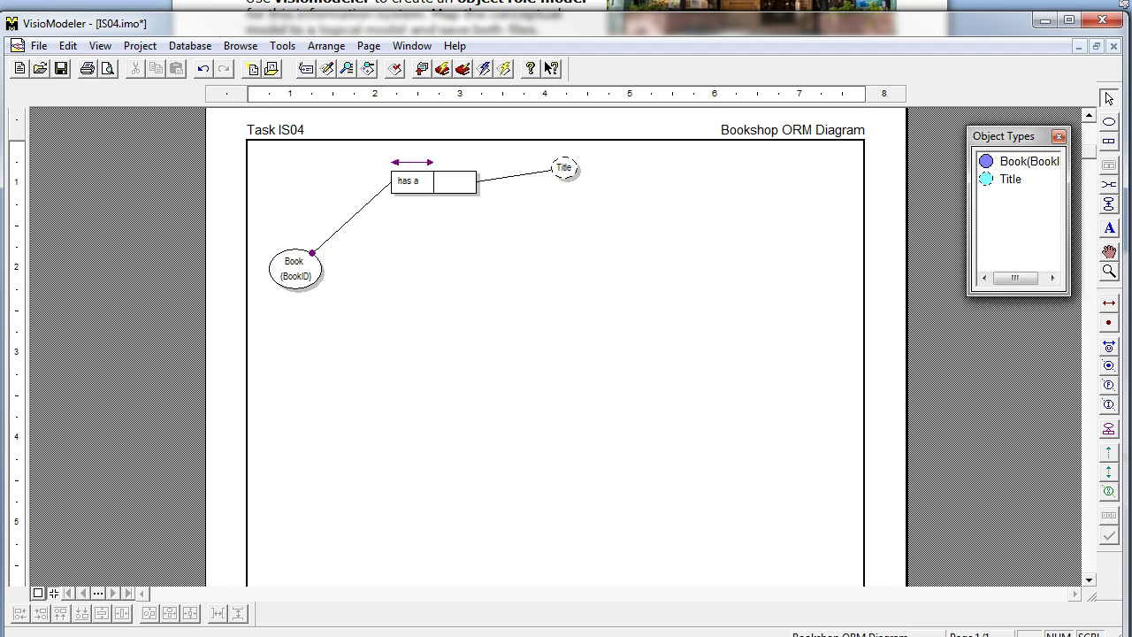
double_click(368, 347)
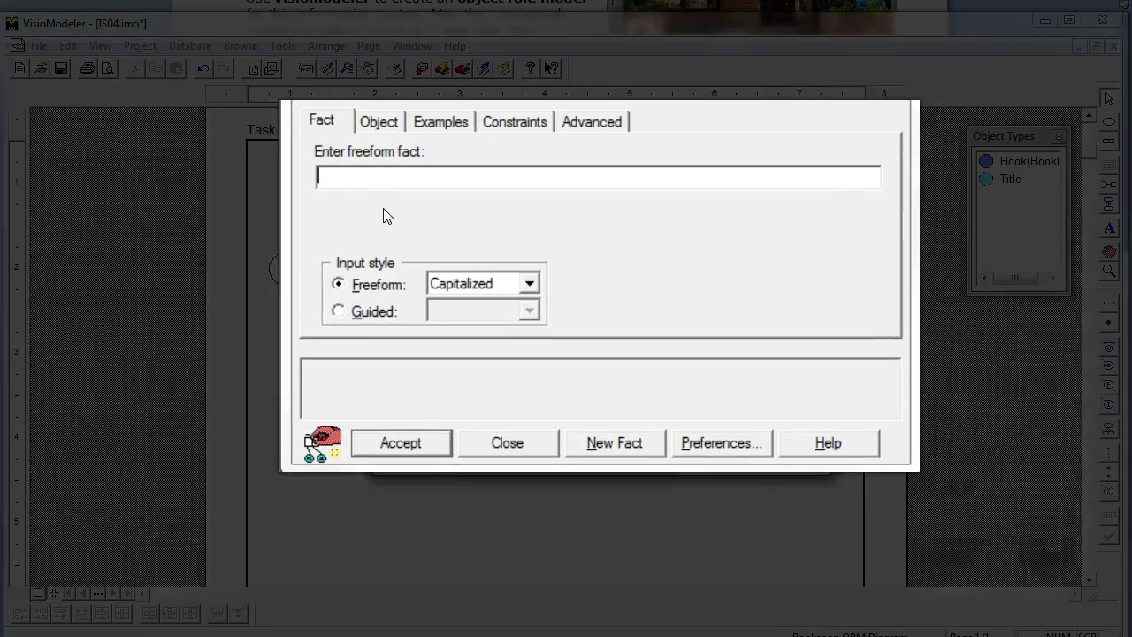
type("Book(Boo")
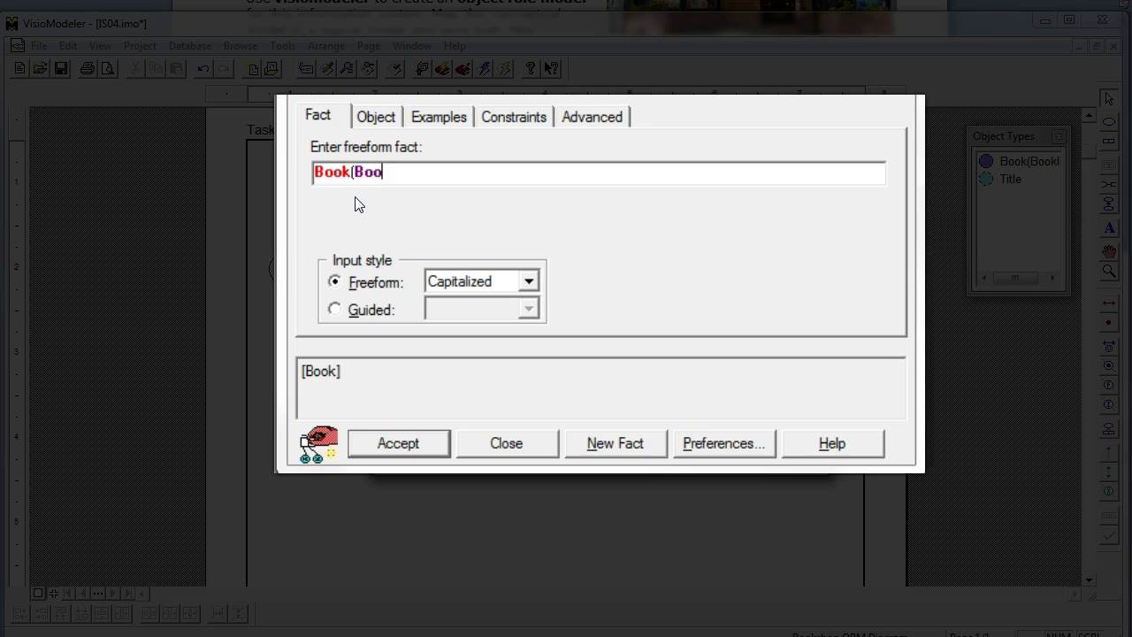
type("kID) has an")
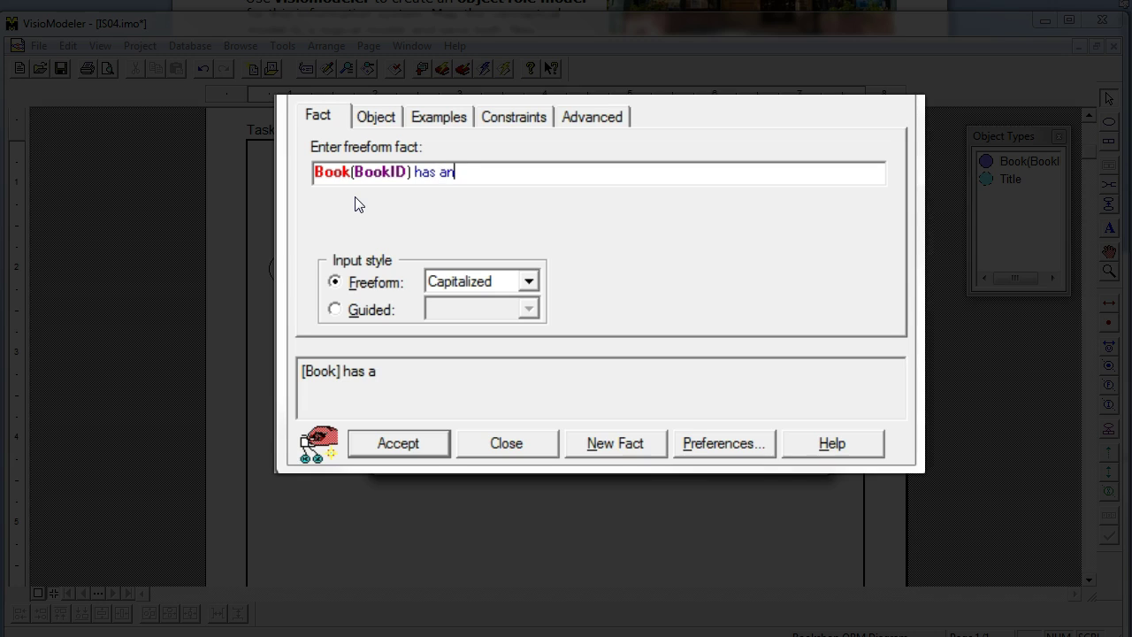
type(" Autho")
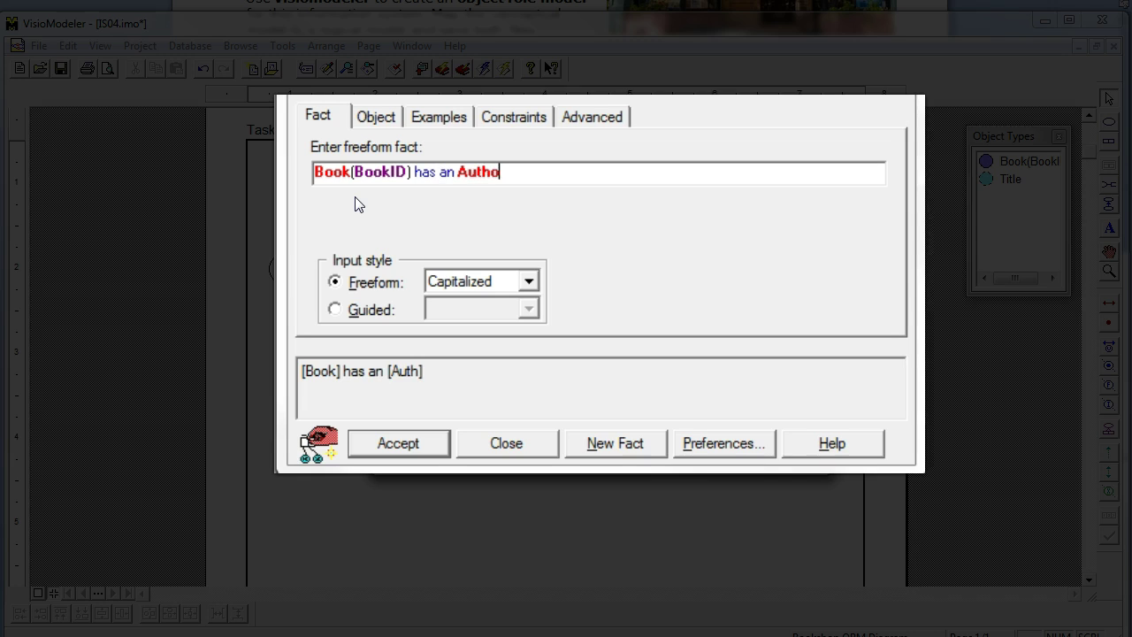
type("r(Auth")
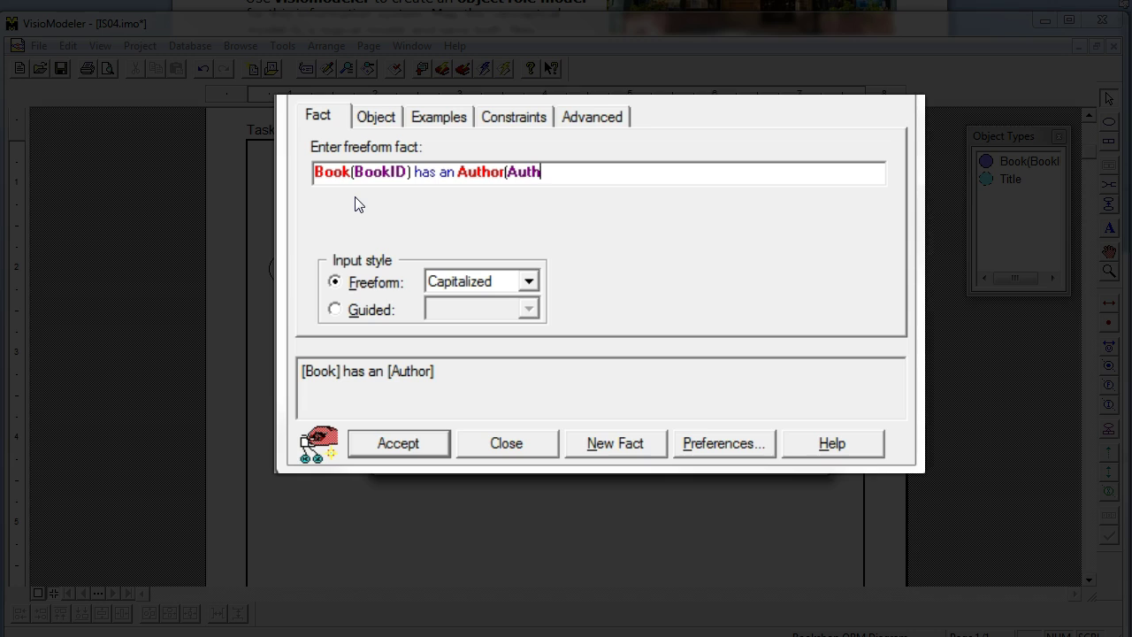
type("orID)")
left_click(362, 117)
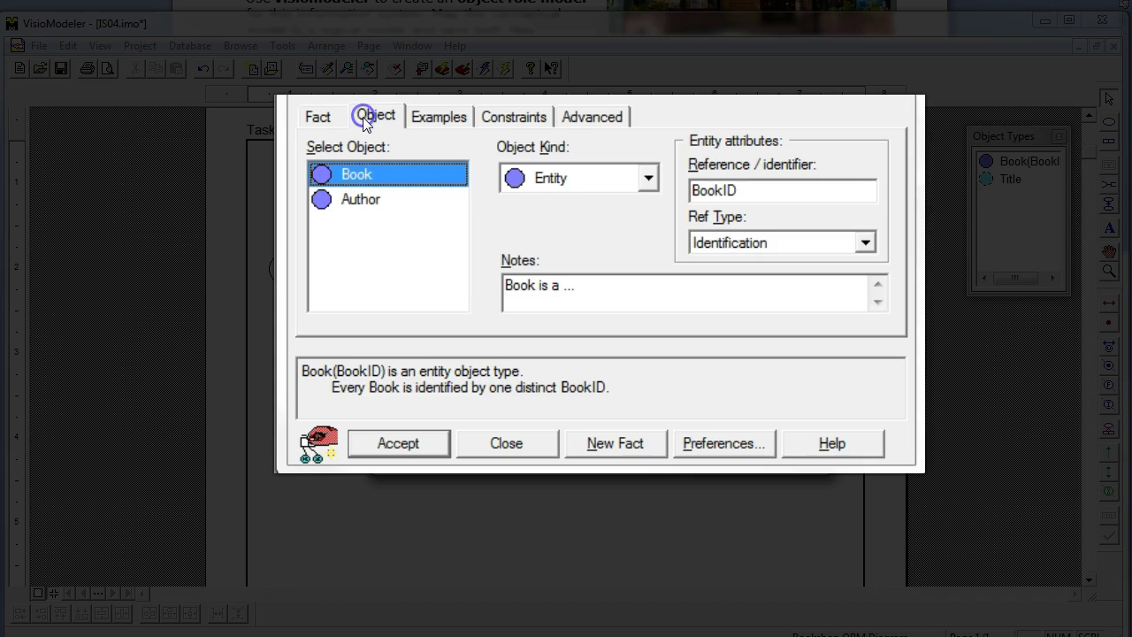
left_click(358, 201)
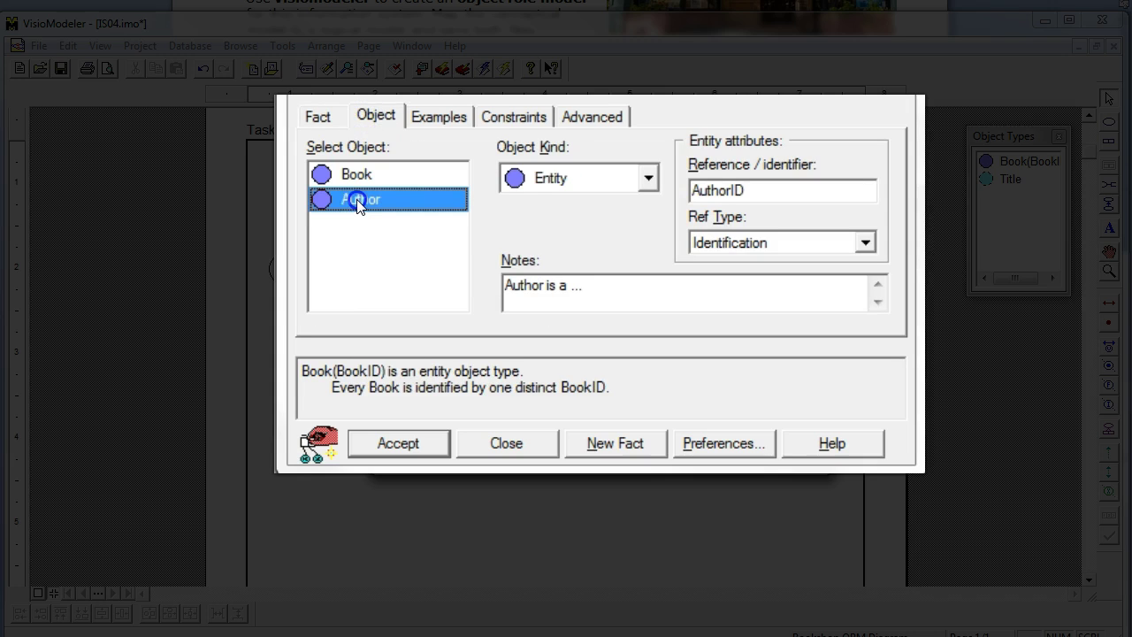
Step: Constrain each Book to Exactly One Author, rephrase the second constraint question, and accept the fact into the diagram
left_click(513, 121)
left_click(875, 161)
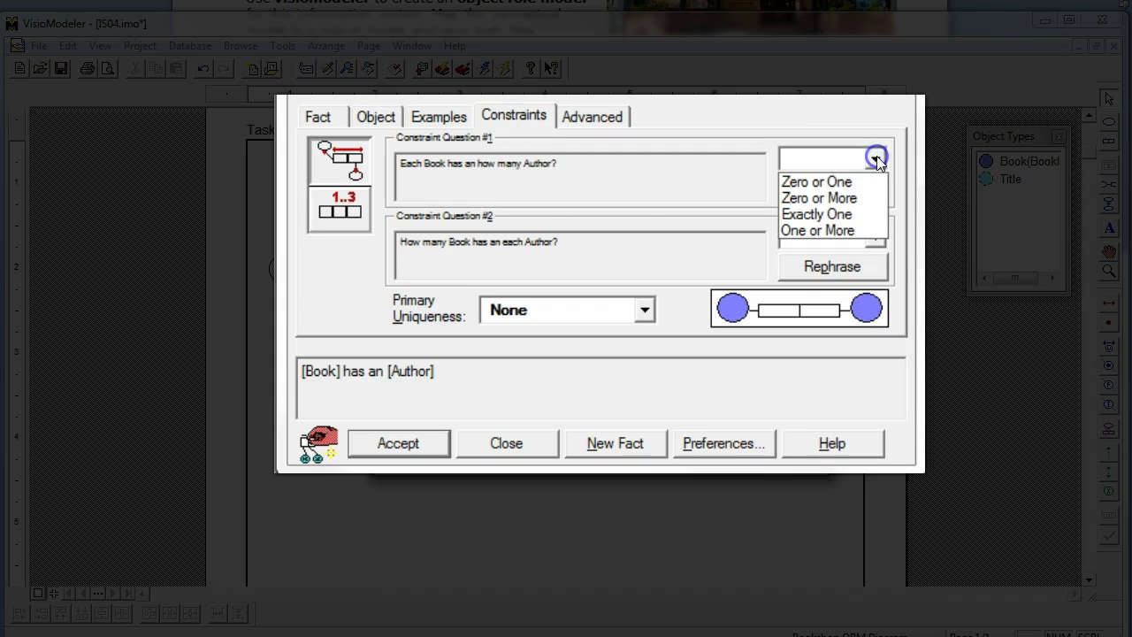
left_click(844, 211)
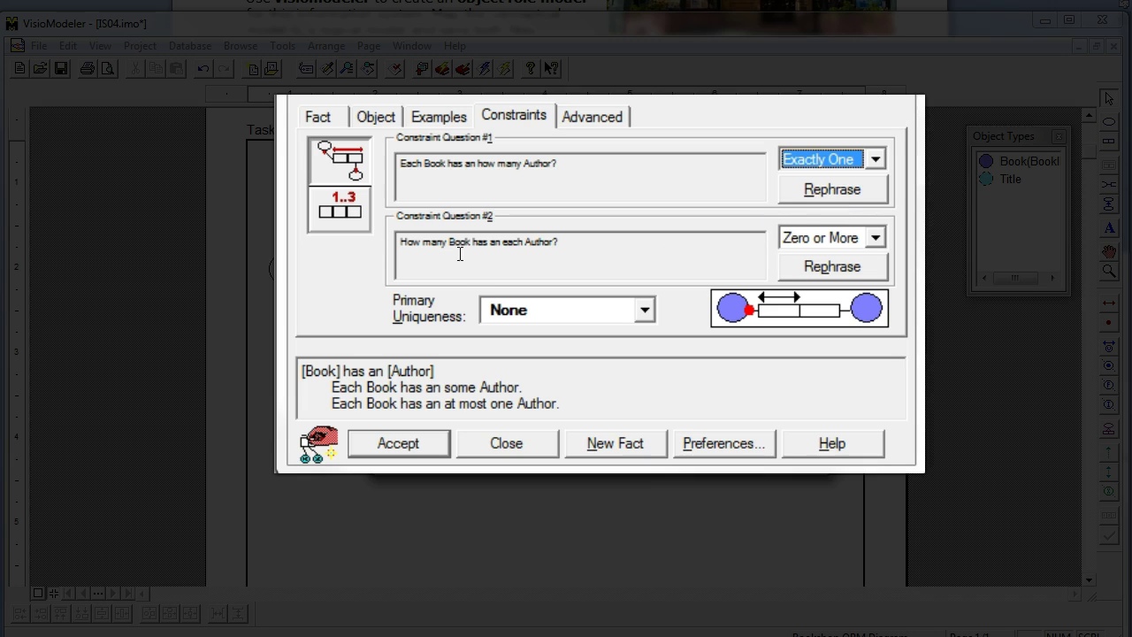
left_click(830, 268)
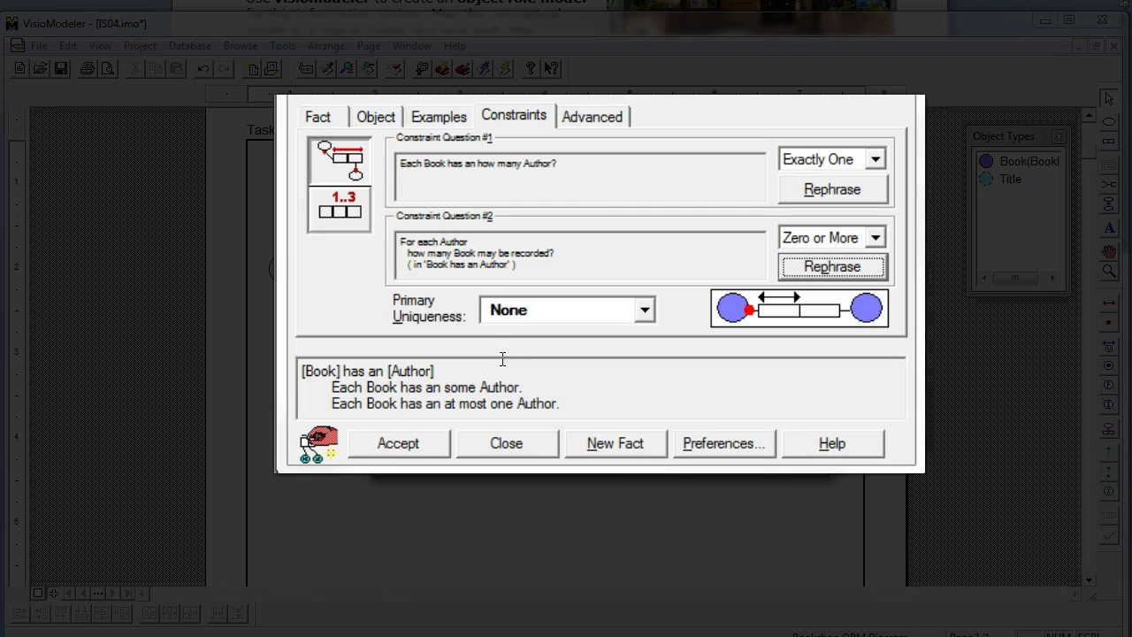
left_click(374, 450)
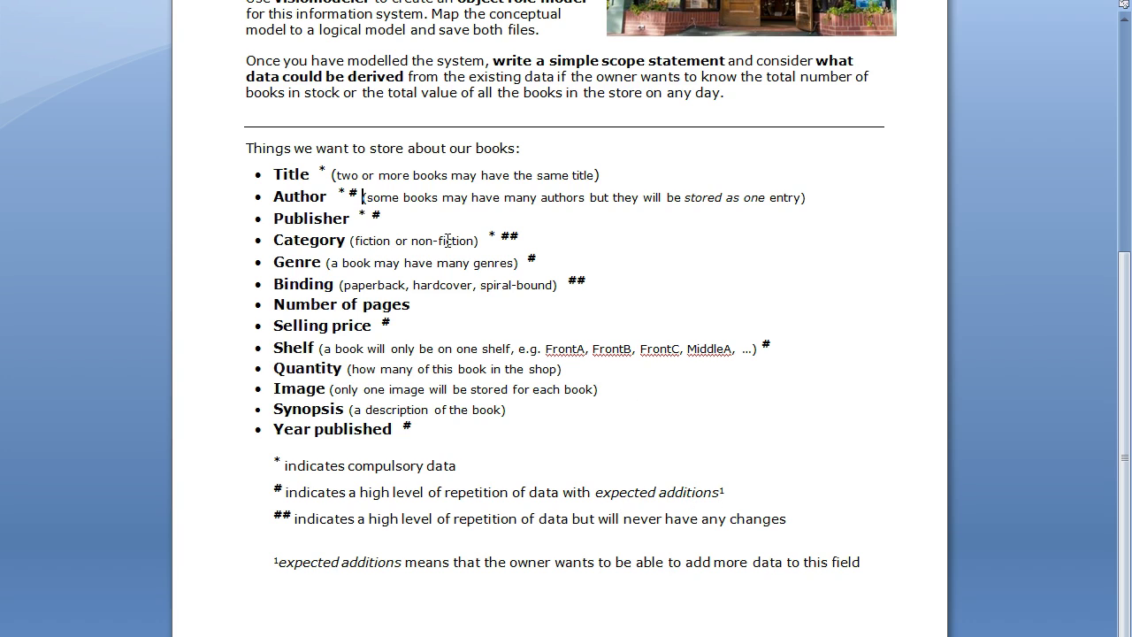
Step: Check Publisher's markings in the task document, then enter the fact "Book(BookID) has a Publisher(PublisherID)" in VisioModeler
left_click(397, 220)
key("alt+Tab")
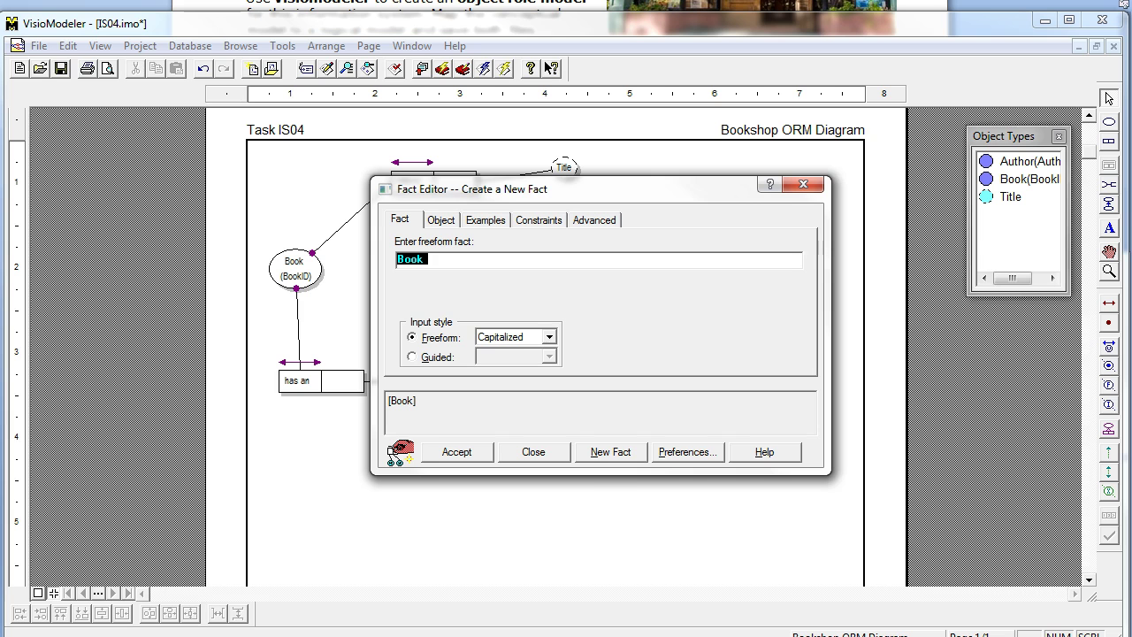
left_click(461, 260)
type("(BookID) has a ")
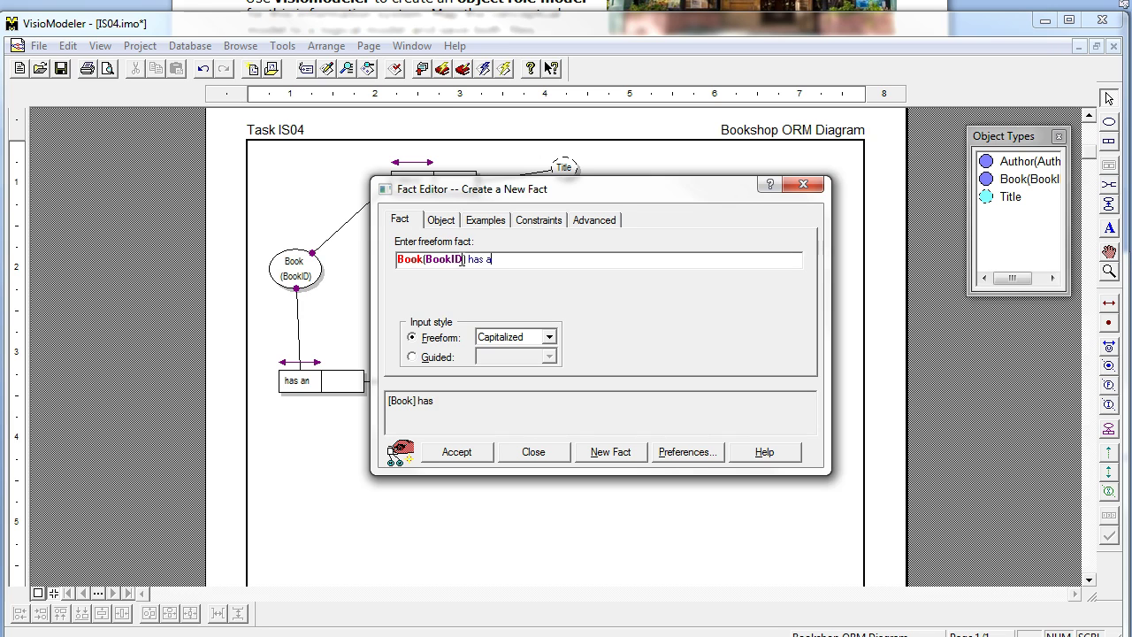
type("Publisher(P")
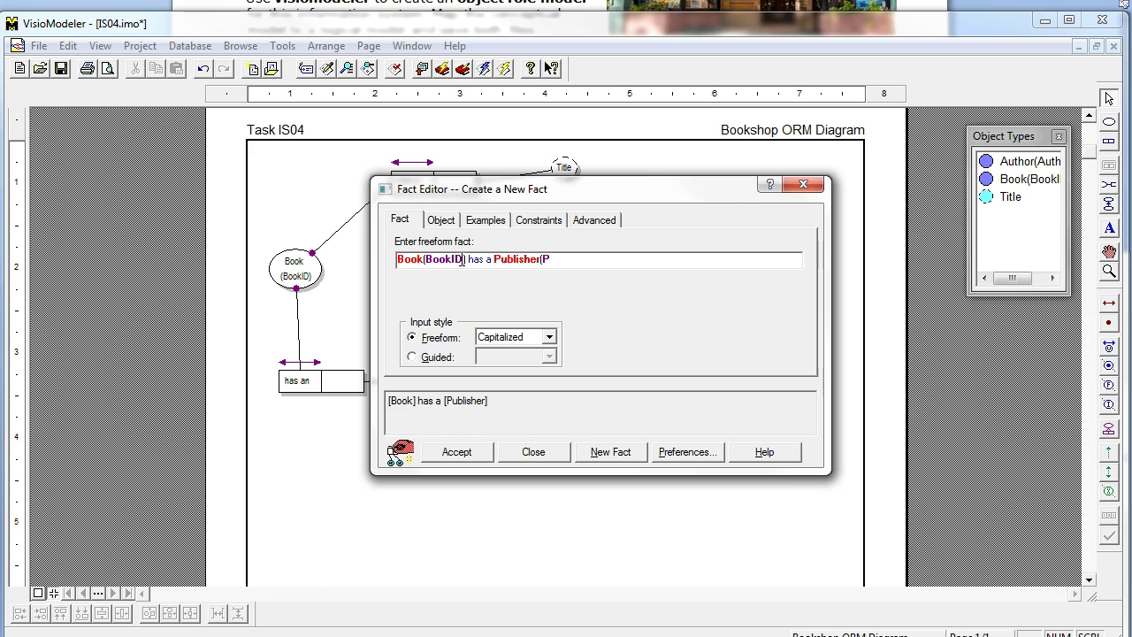
type("ublisherID")
left_click(441, 220)
Step: Constrain each Book to Exactly One Publisher per the task document, rephrase the second constraint question, and accept the fact
left_click(540, 219)
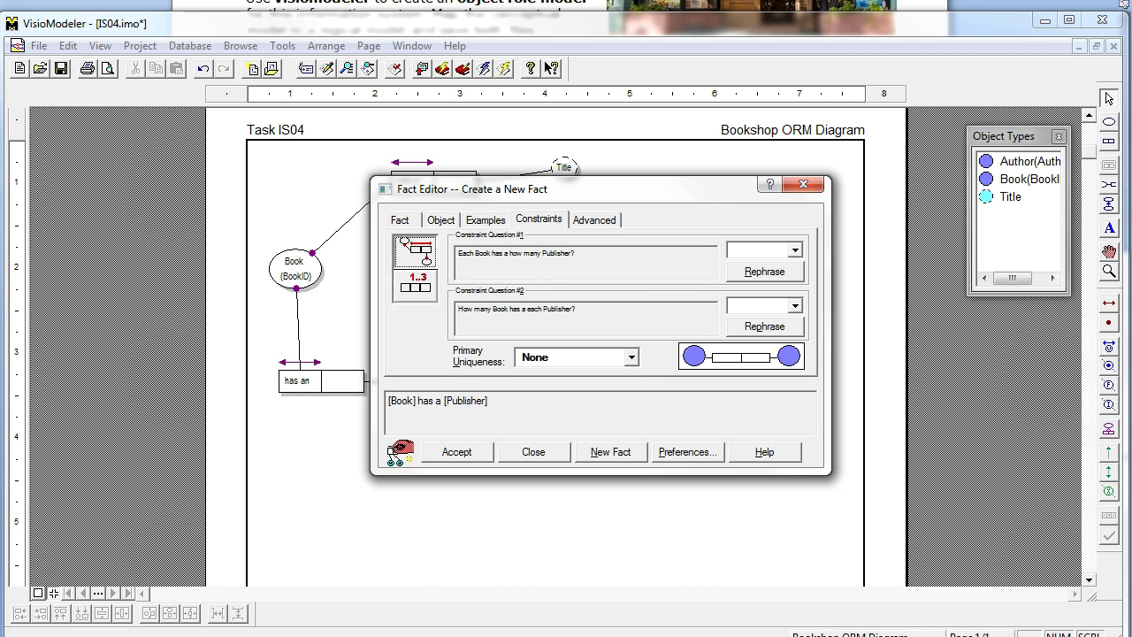
key("alt+Tab")
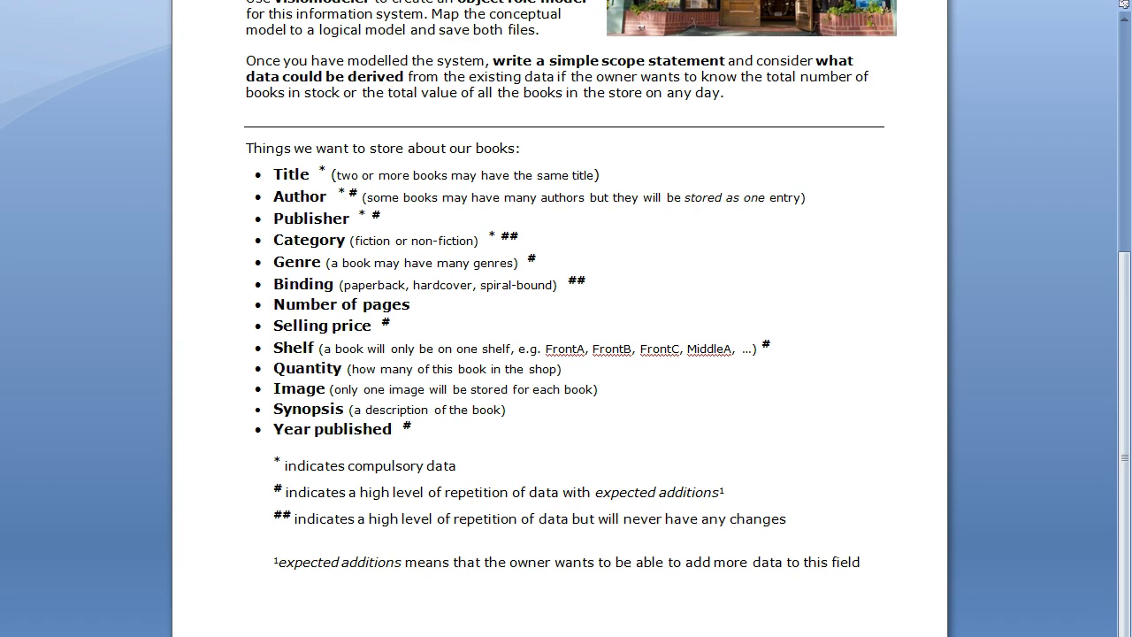
key("alt+Tab")
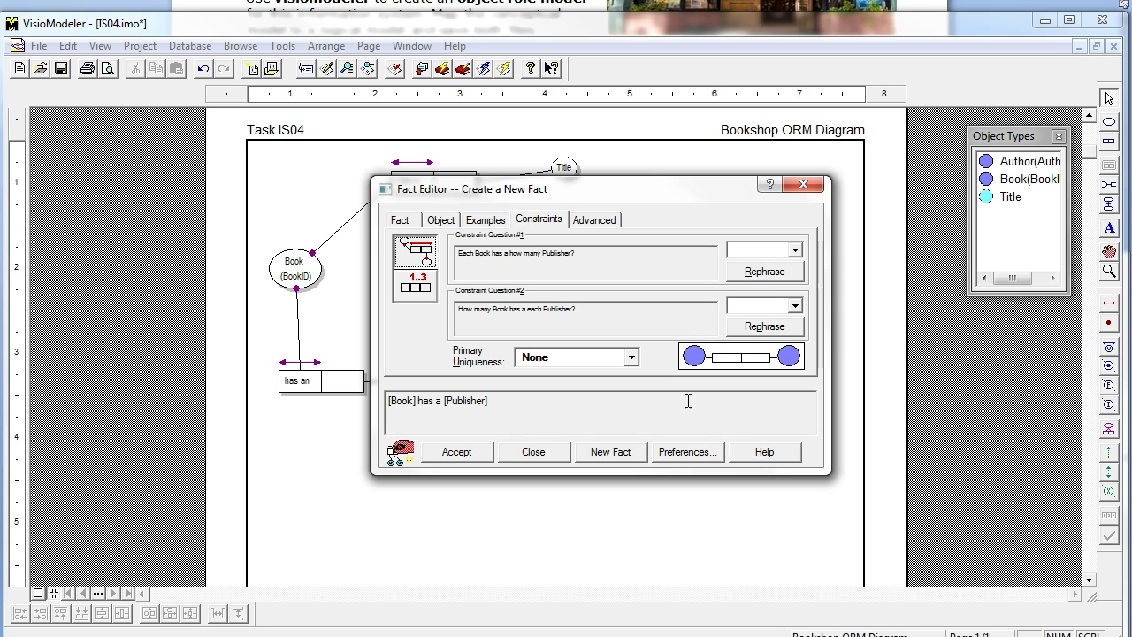
left_click(795, 252)
left_click(776, 289)
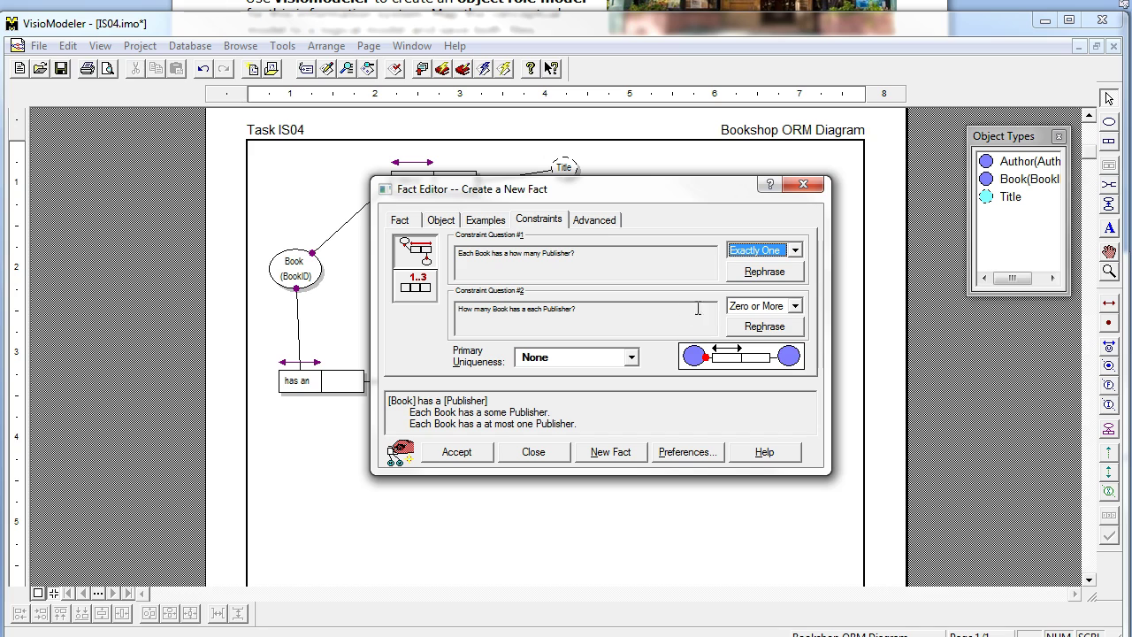
left_click(751, 329)
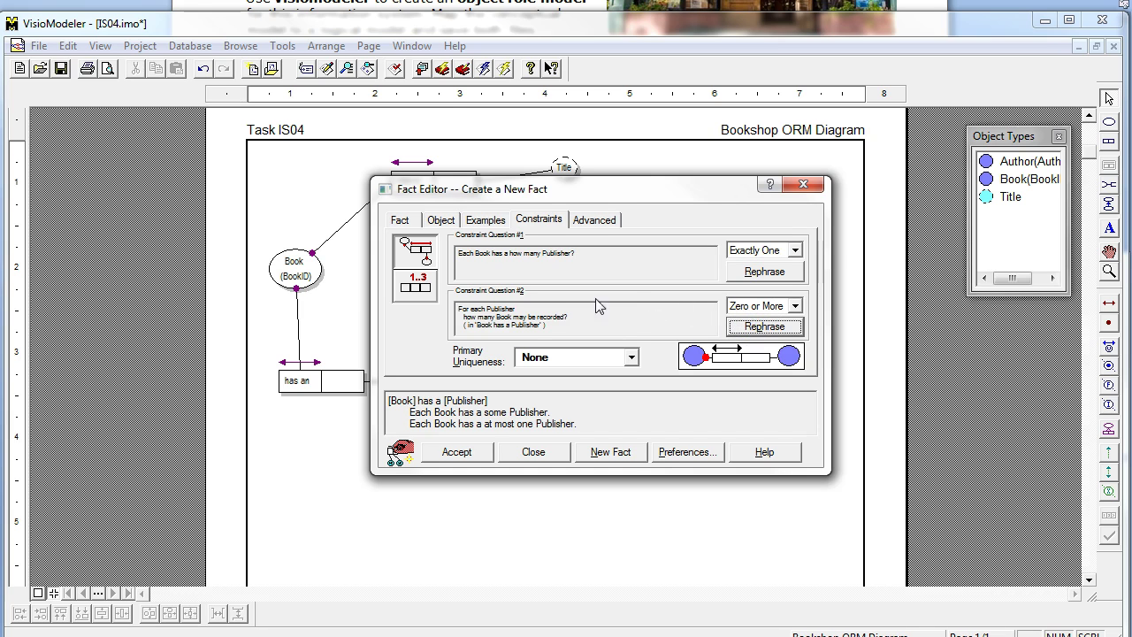
left_click(457, 456)
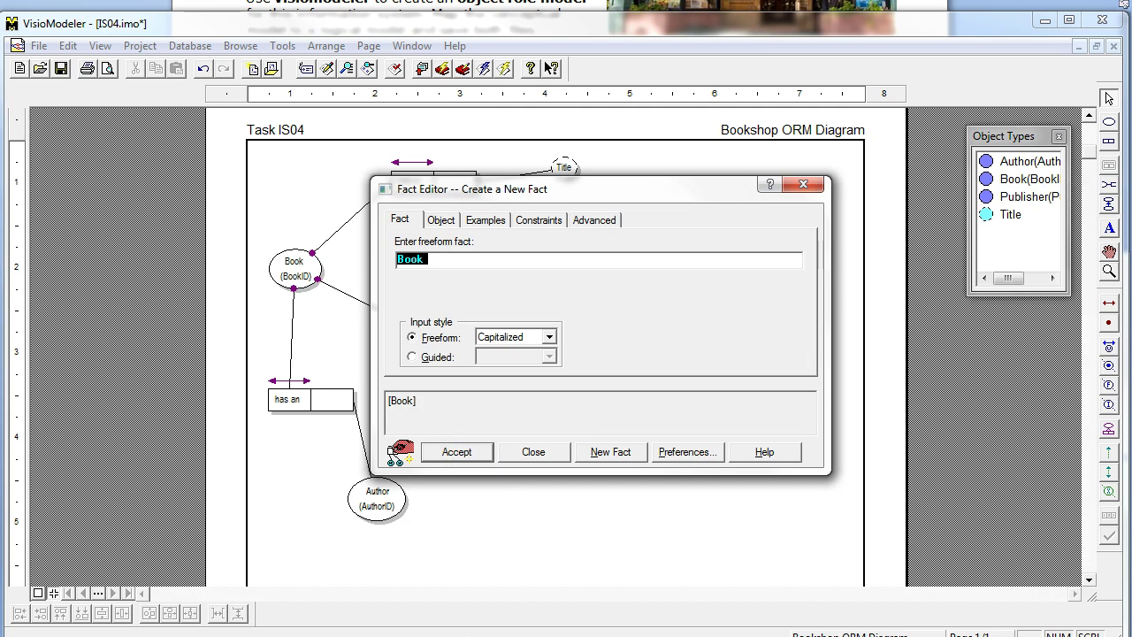
Step: Check the Category requirements in the task document and enter the fact "Book(BookID) has a Category" in VisioModeler
key("alt+Tab")
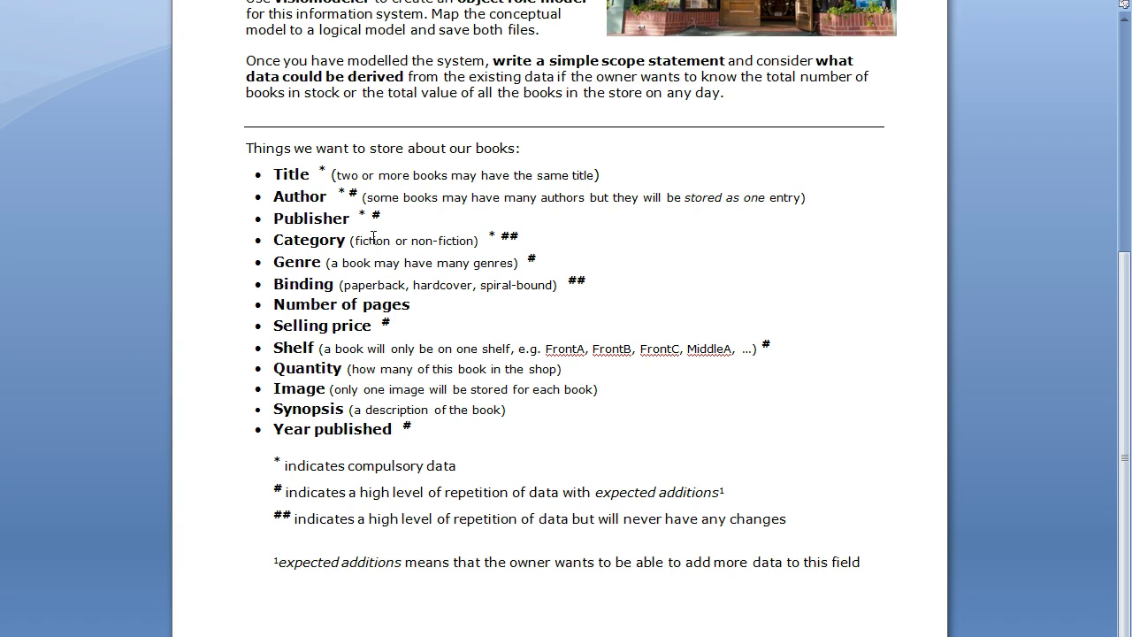
left_click(374, 238)
left_click(354, 610)
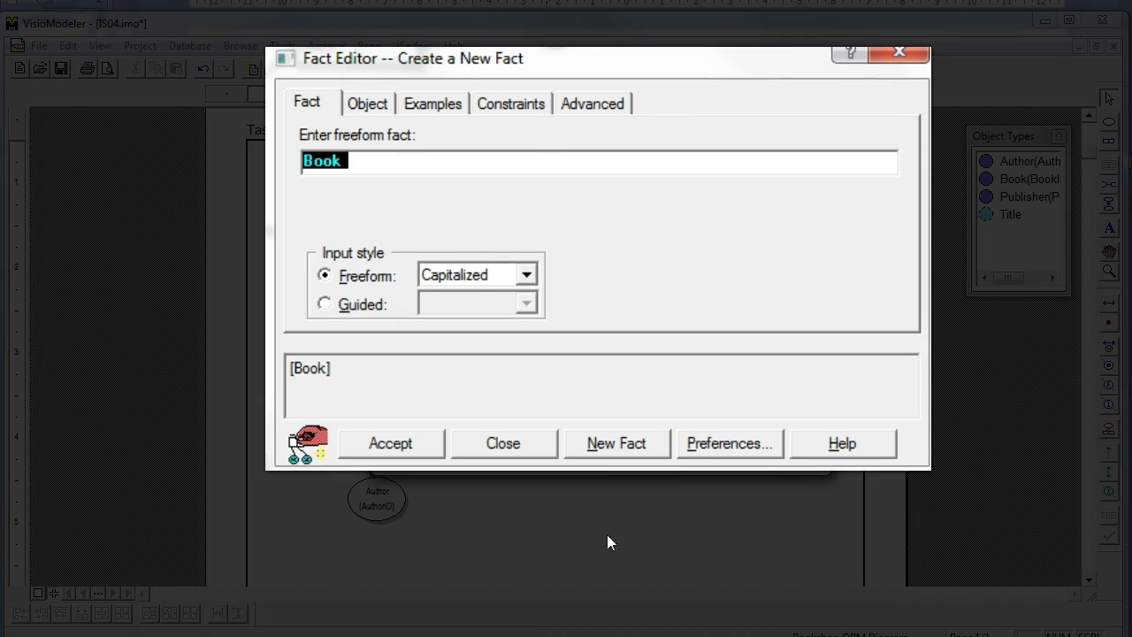
left_click(392, 151)
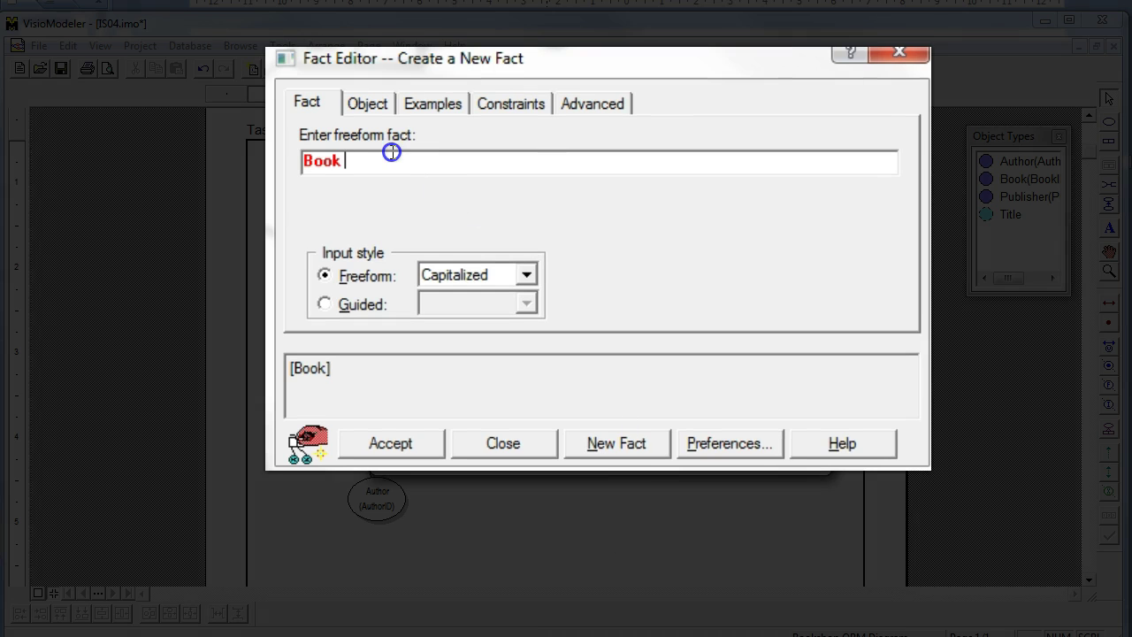
type("(b")
key("BackSpace")
type("BookID) has a")
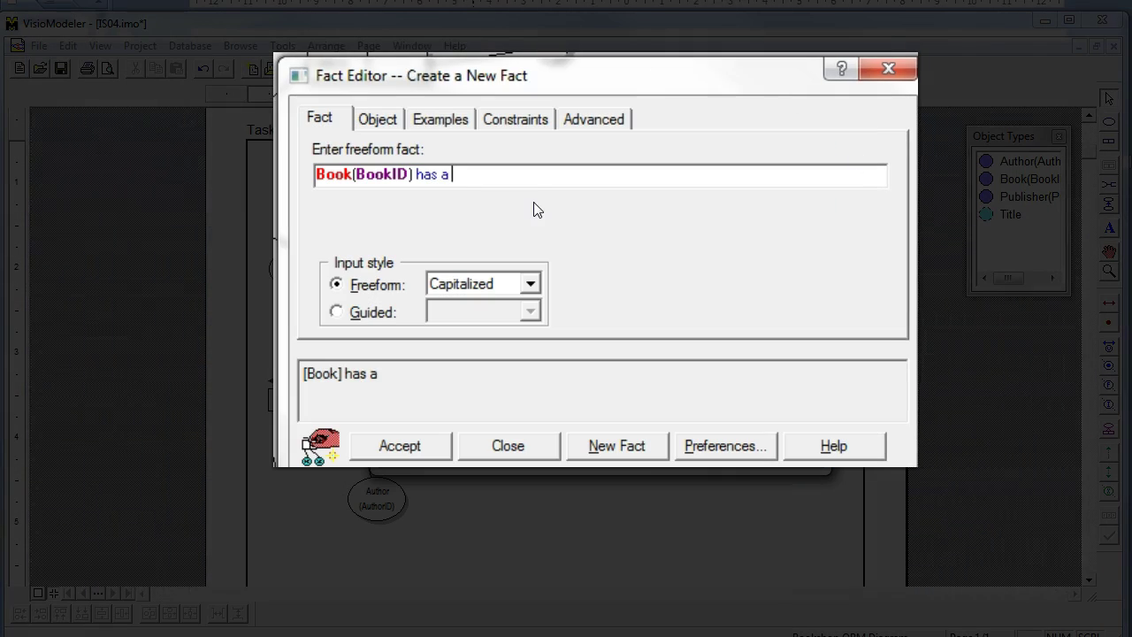
type("Category")
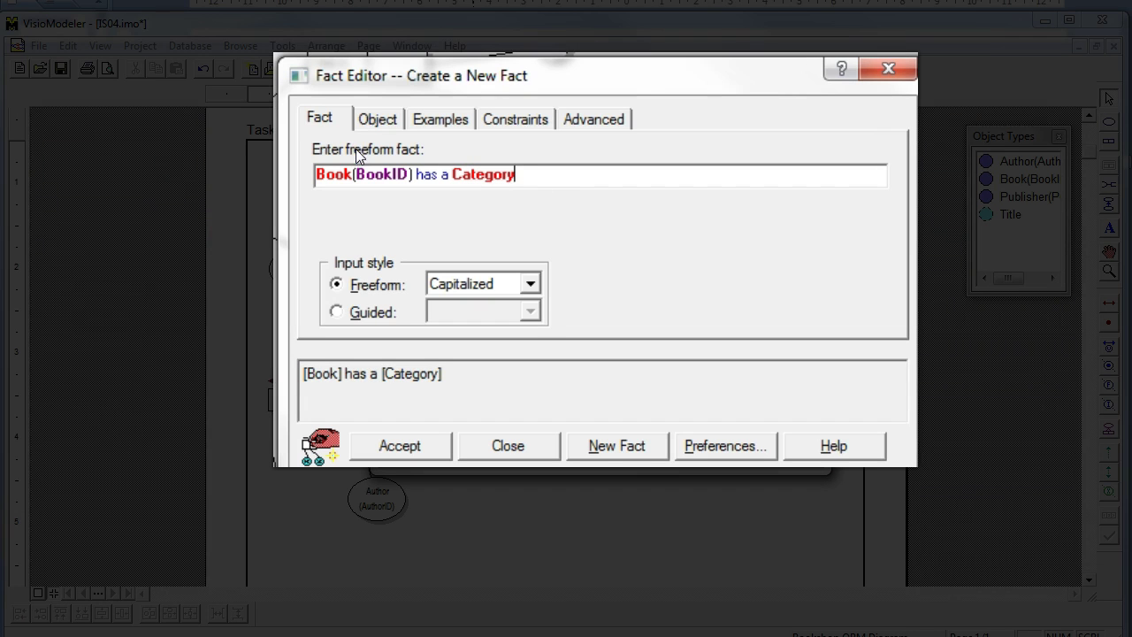
Step: Set the object kind of Category to Value
left_click(377, 120)
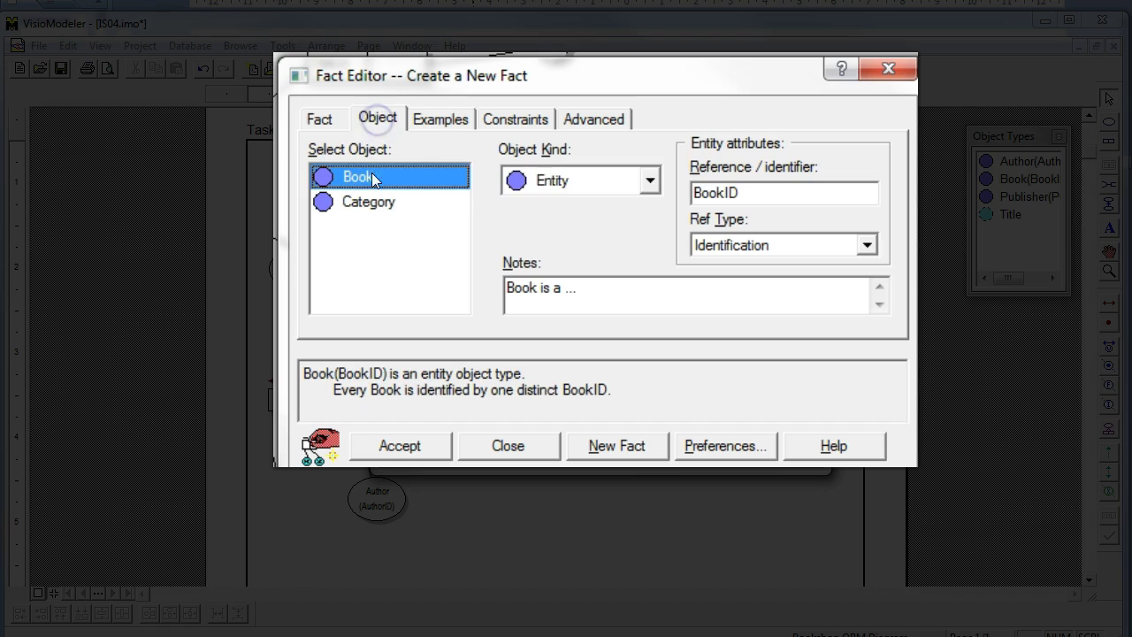
left_click(368, 202)
left_click(543, 179)
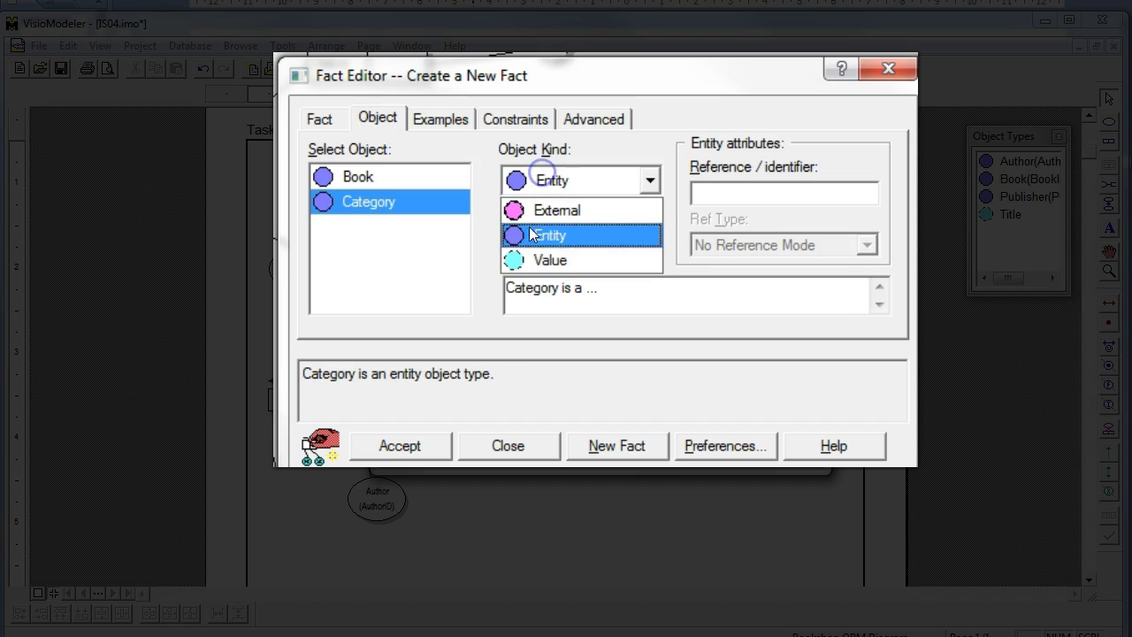
left_click(522, 262)
Step: Constrain each Book to Exactly One Category and highlight "compulsory data" in the task document's legend
left_click(513, 121)
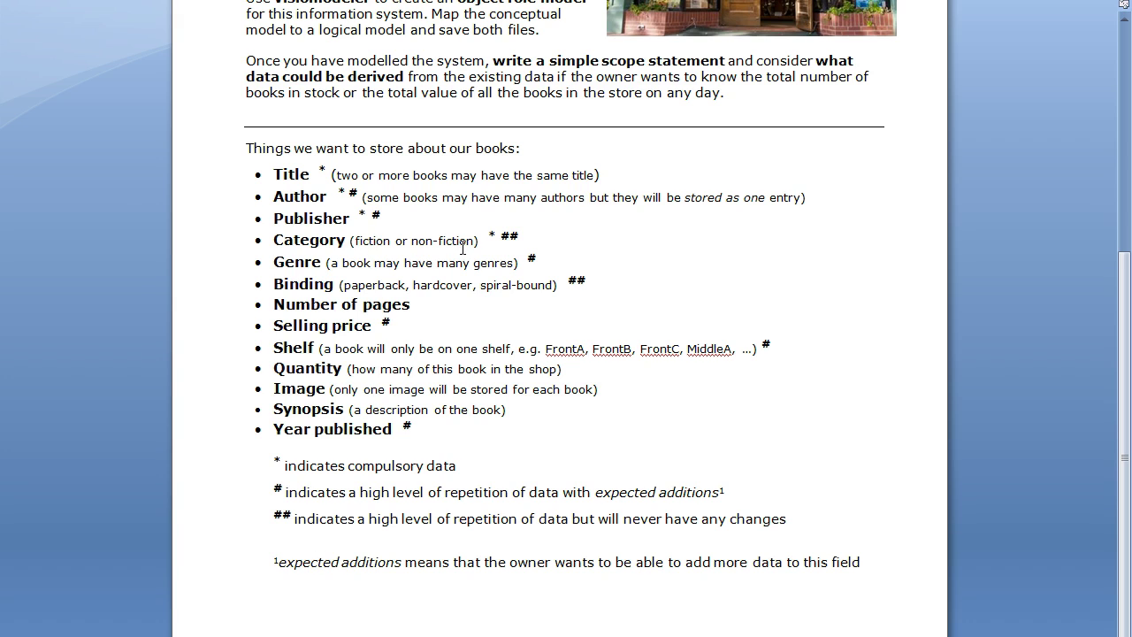
left_click(497, 237)
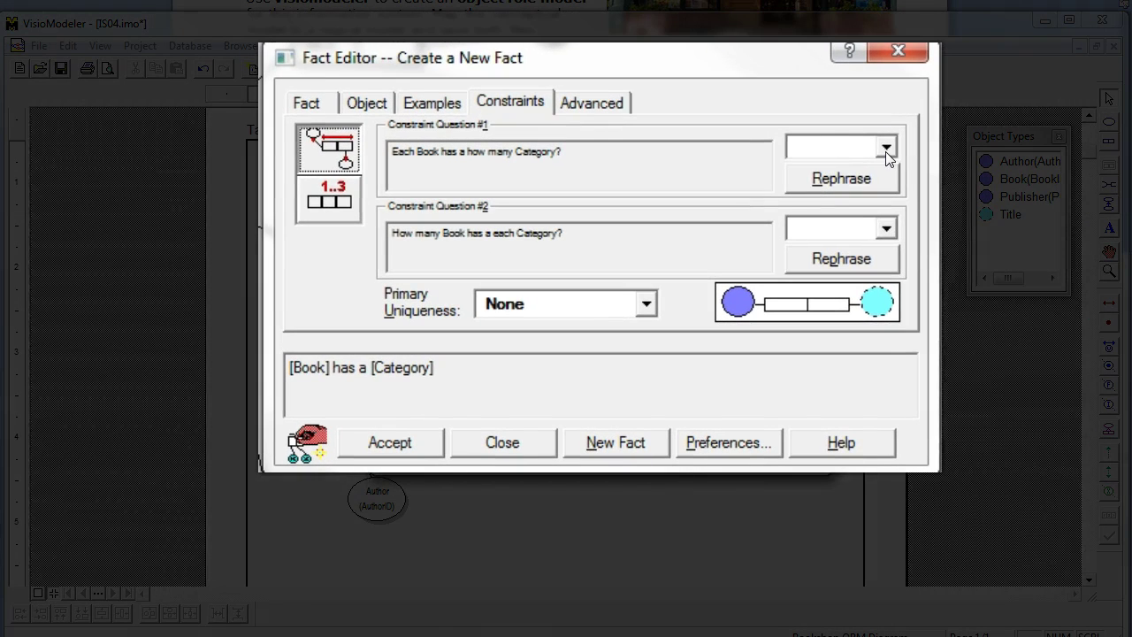
left_click(886, 153)
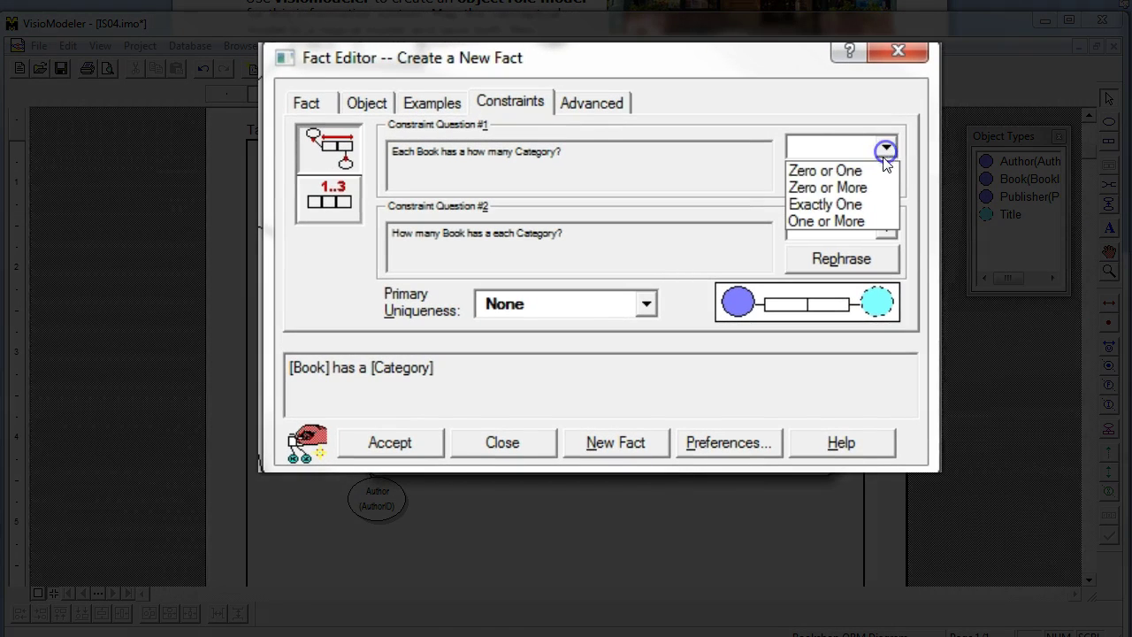
left_click(855, 206)
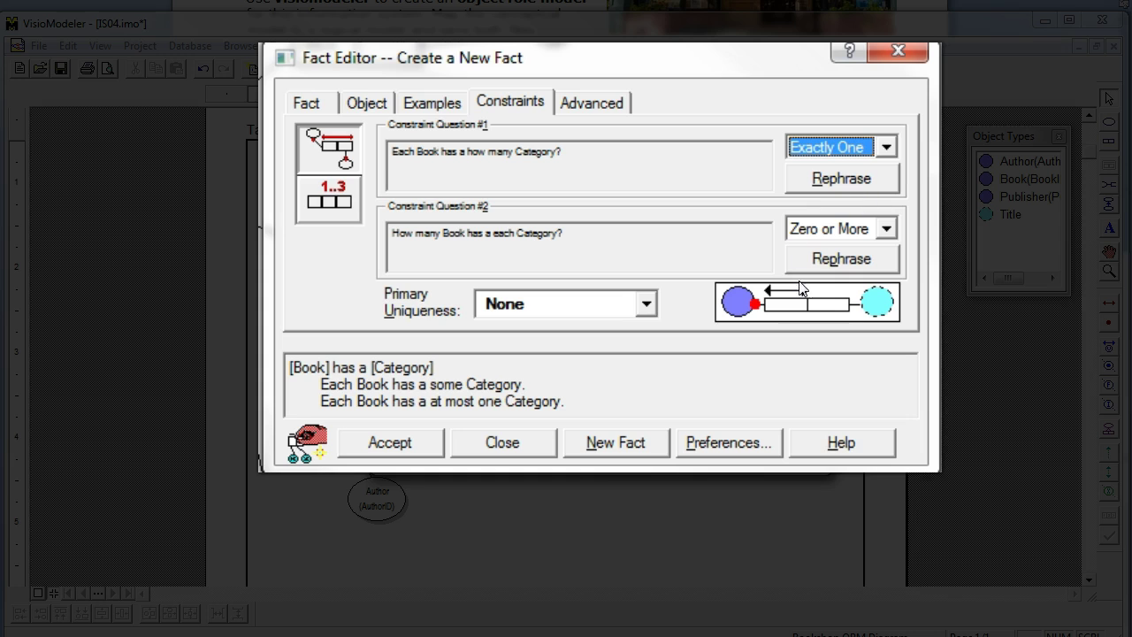
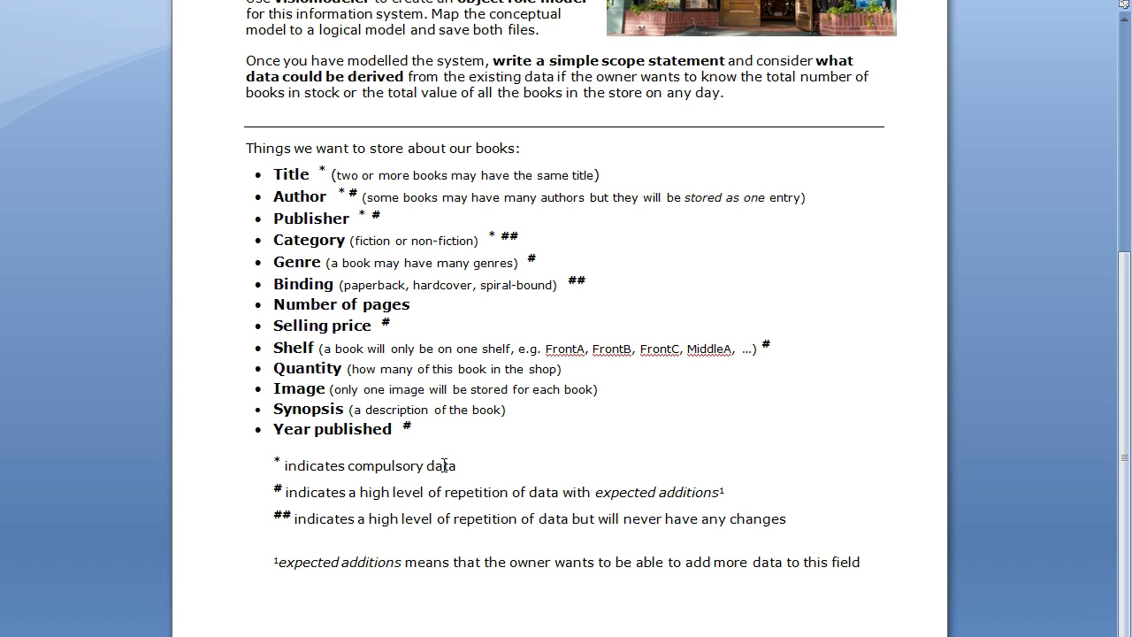
left_click_drag(455, 466, 380, 466)
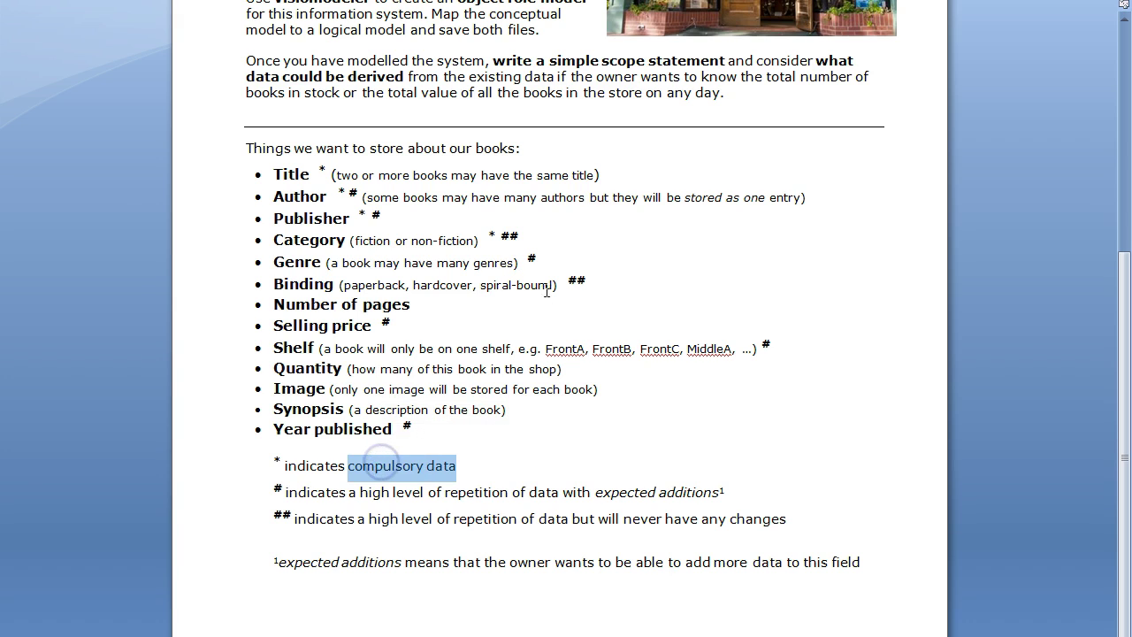
Step: Check Genre in the task document and the Entity or Value slide, and enter the guided fact "Book(BookID) has Genre(GenreID)" in VisioModeler
left_click(538, 262)
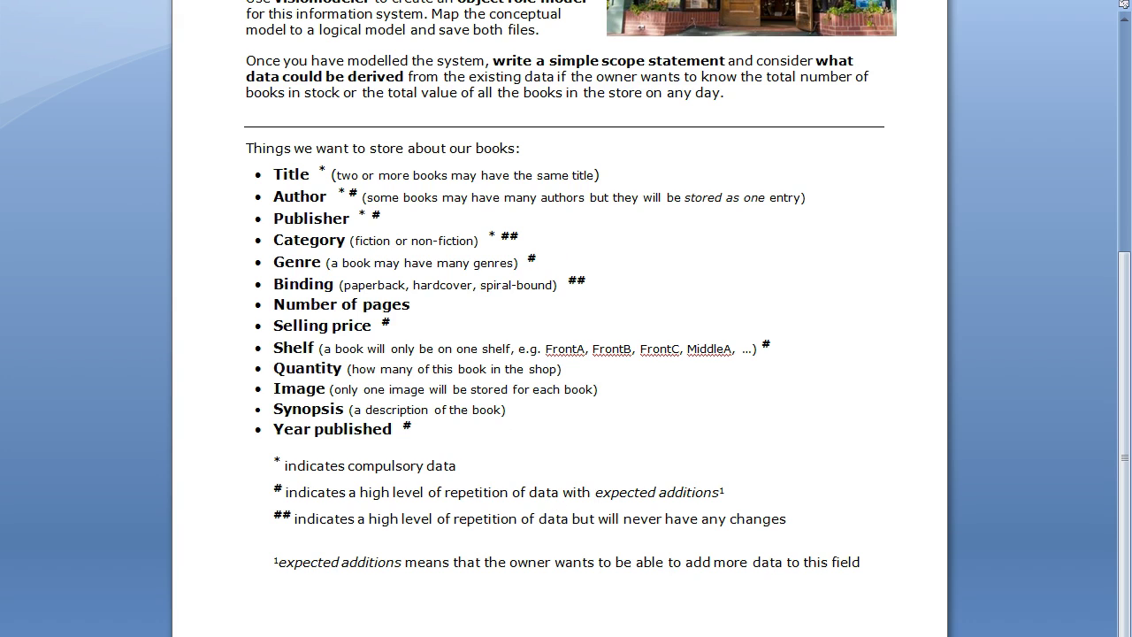
mouse_move(355, 636)
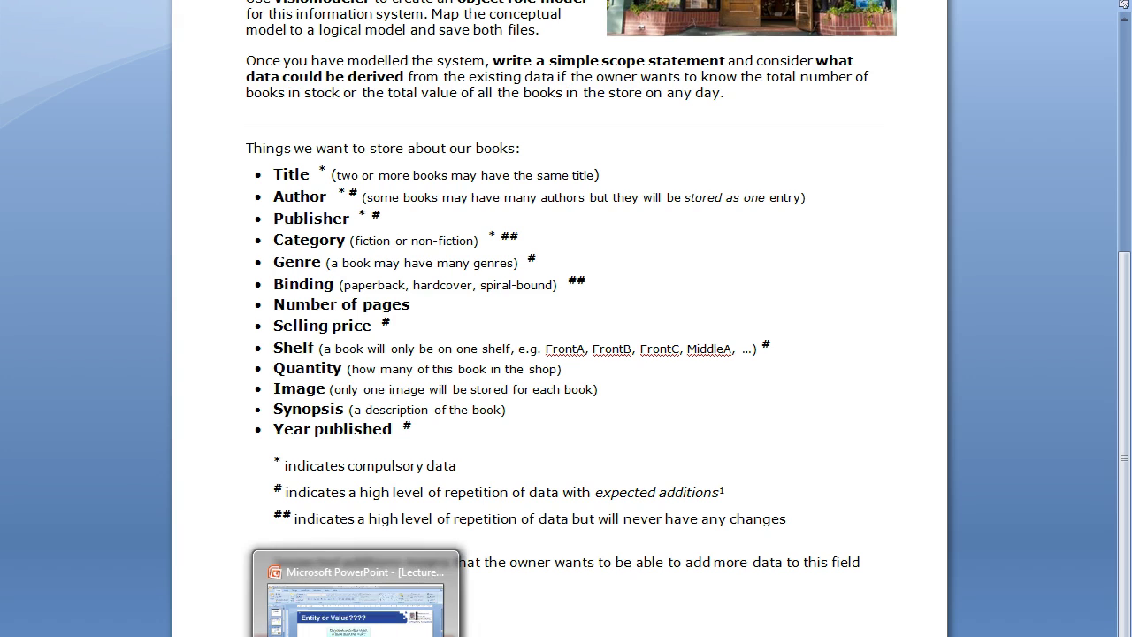
left_click(356, 610)
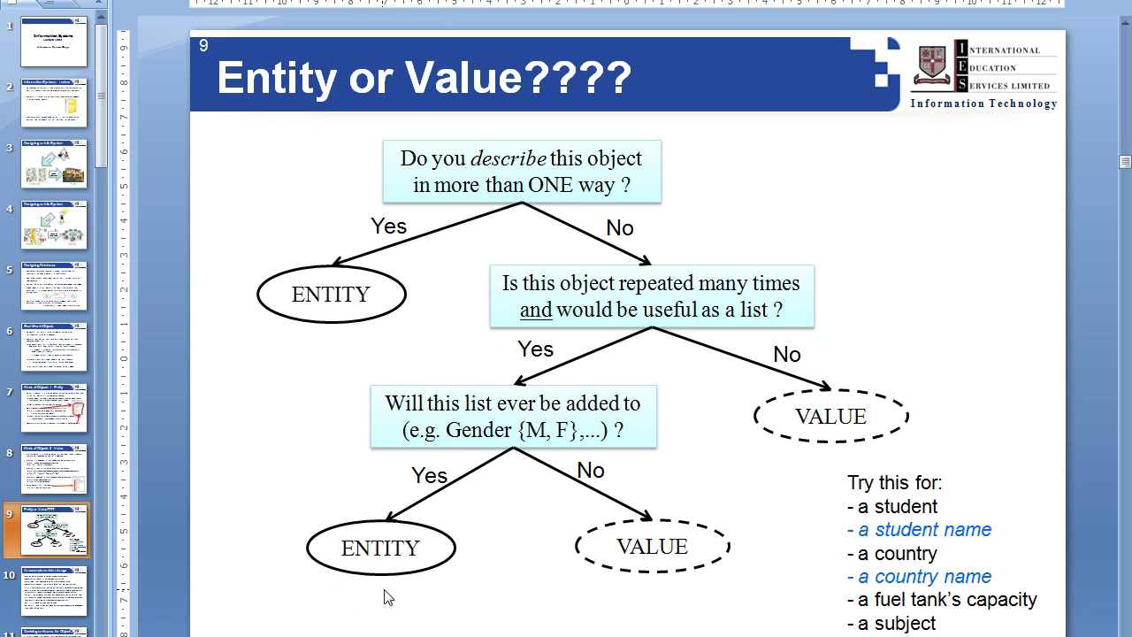
key("alt+Tab")
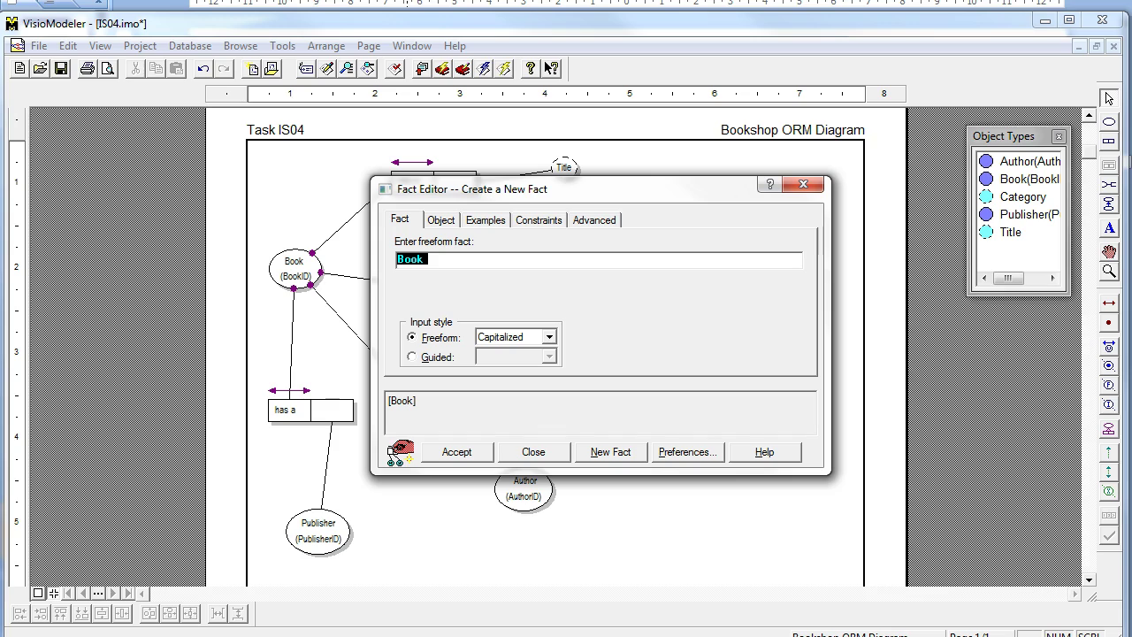
left_click(432, 257)
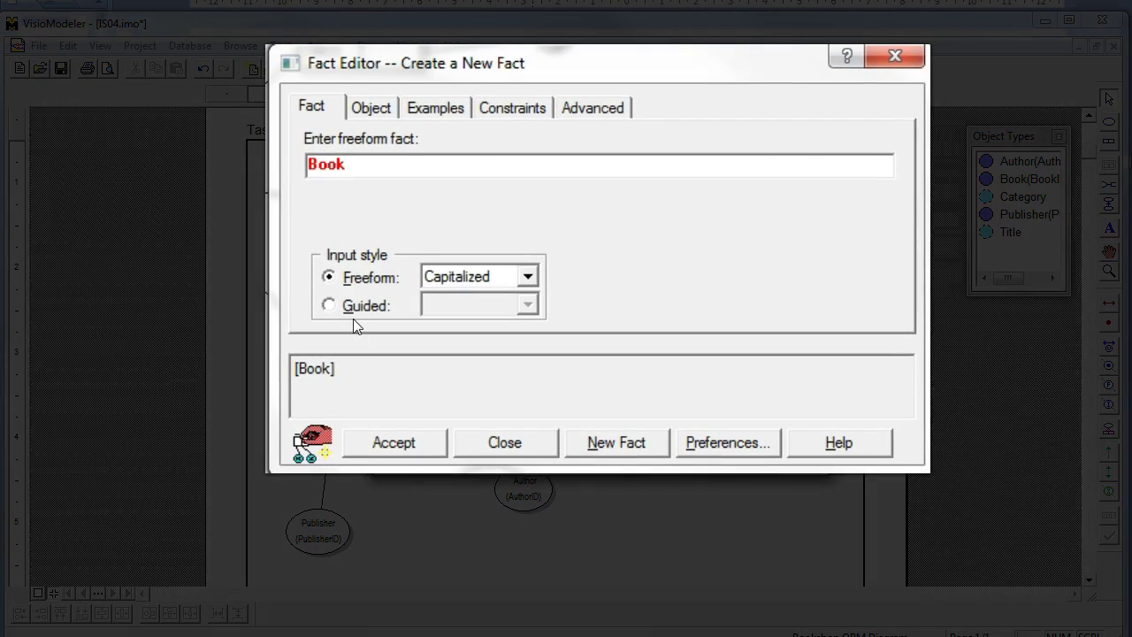
left_click(355, 305)
left_click(569, 155)
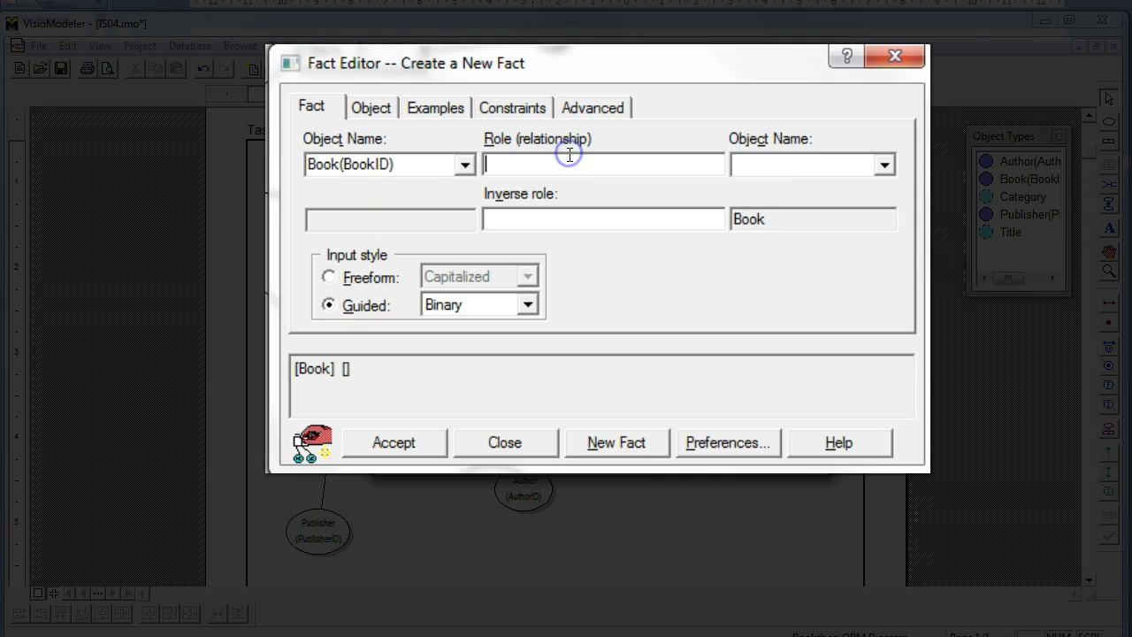
type("has")
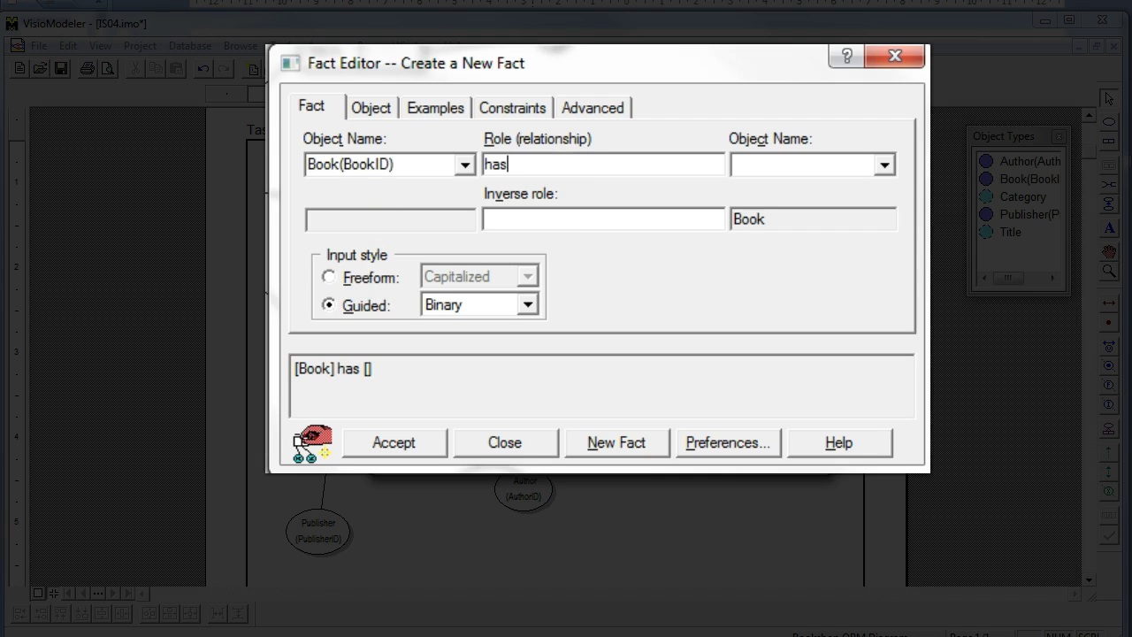
left_click(760, 164)
type("Genre")
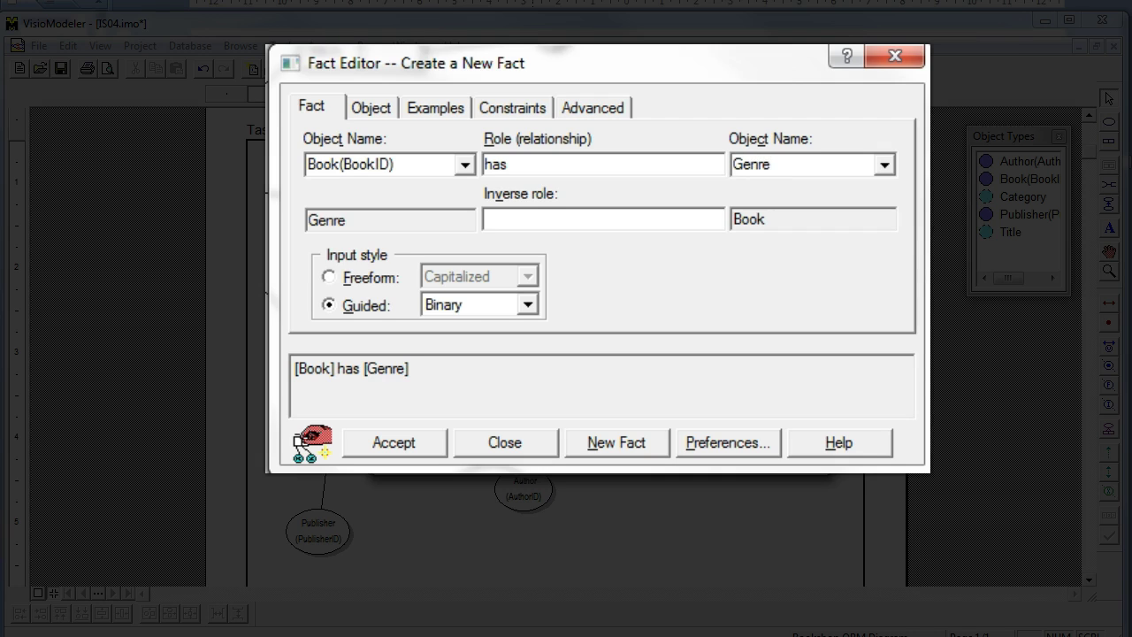
type("(GenreID)")
Step: Constrain each Book to Zero or More Genre per the task document, rephrase the second constraint question, and accept the fact
left_click(376, 106)
left_click(353, 166)
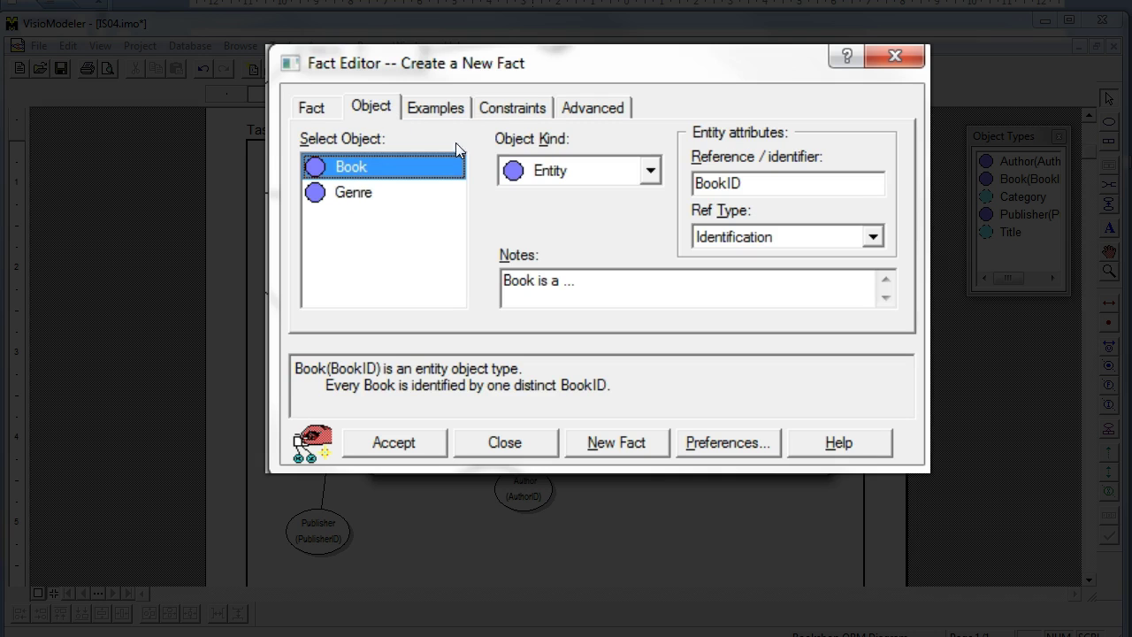
left_click(499, 104)
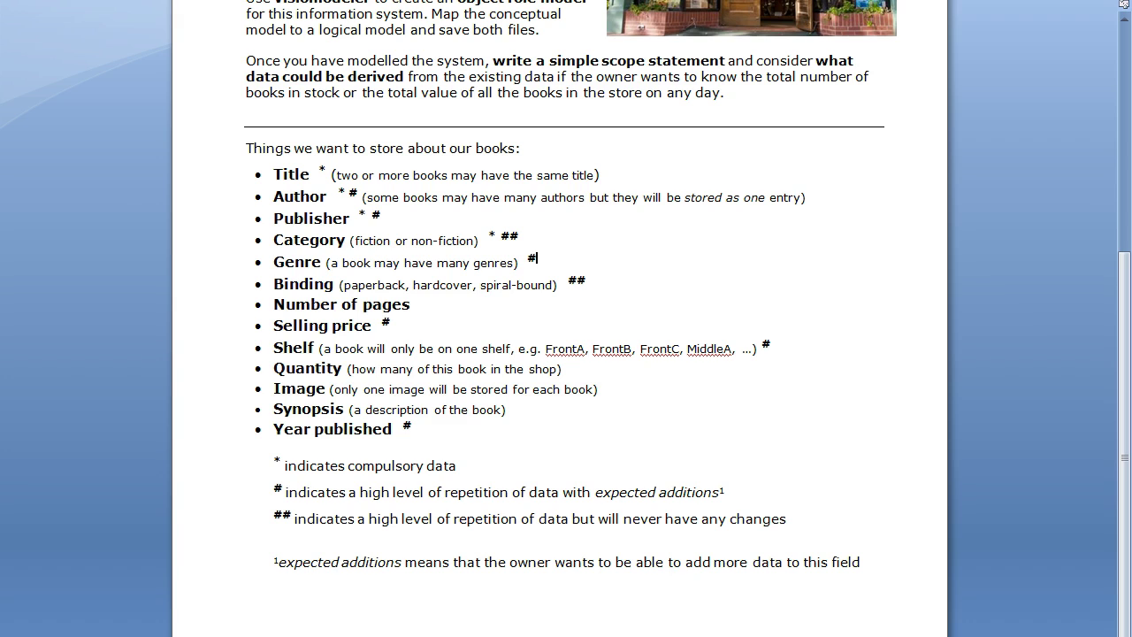
left_click(525, 262)
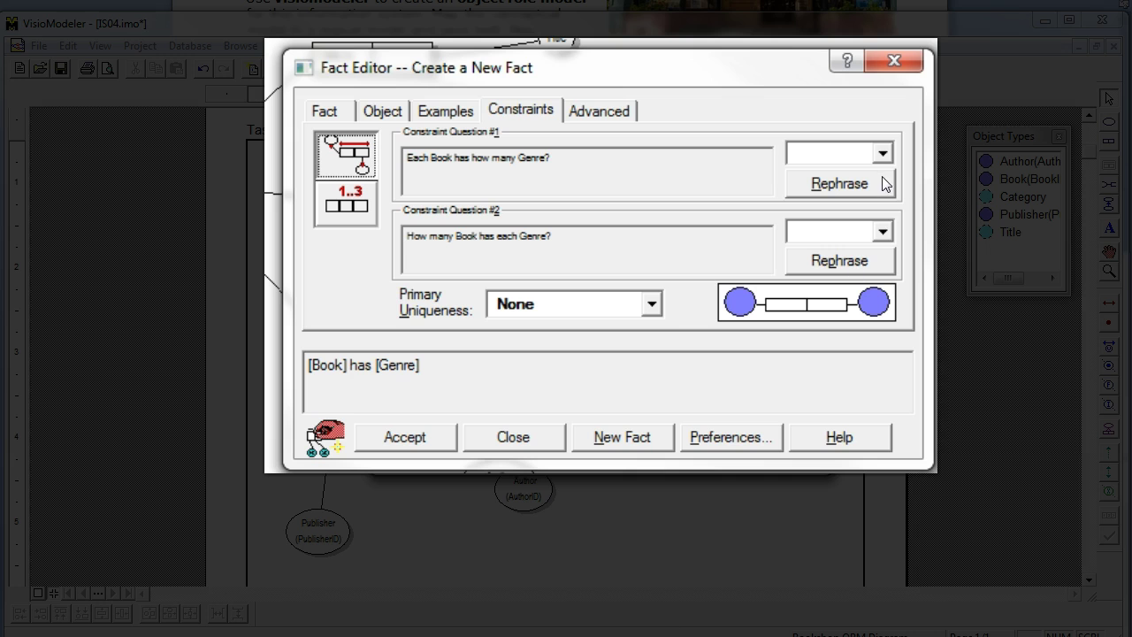
left_click(883, 154)
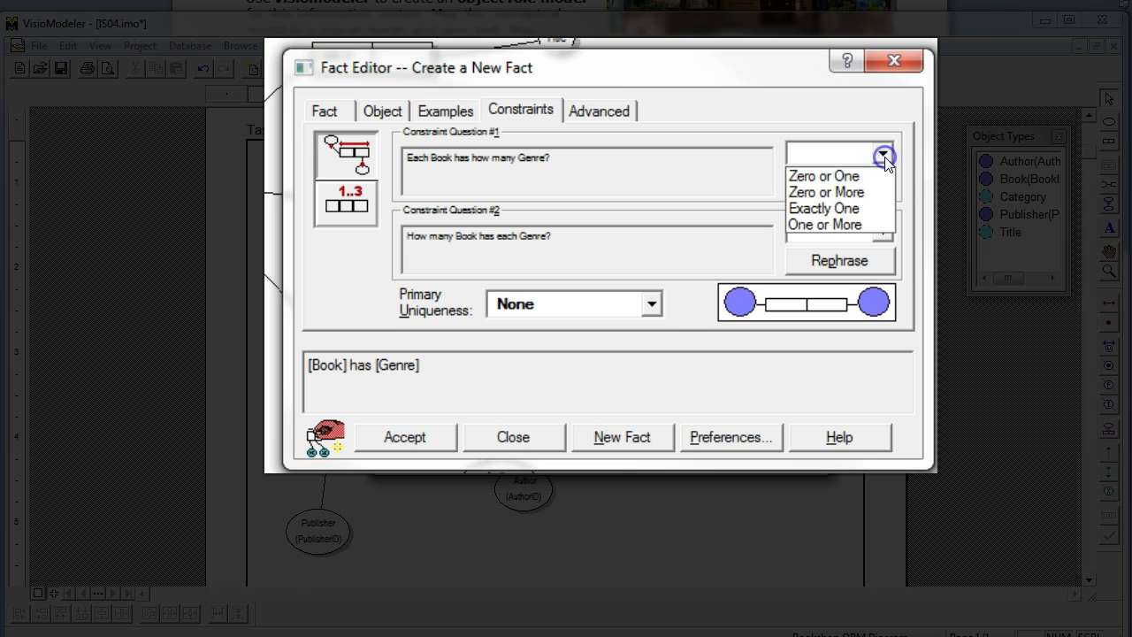
left_click(821, 193)
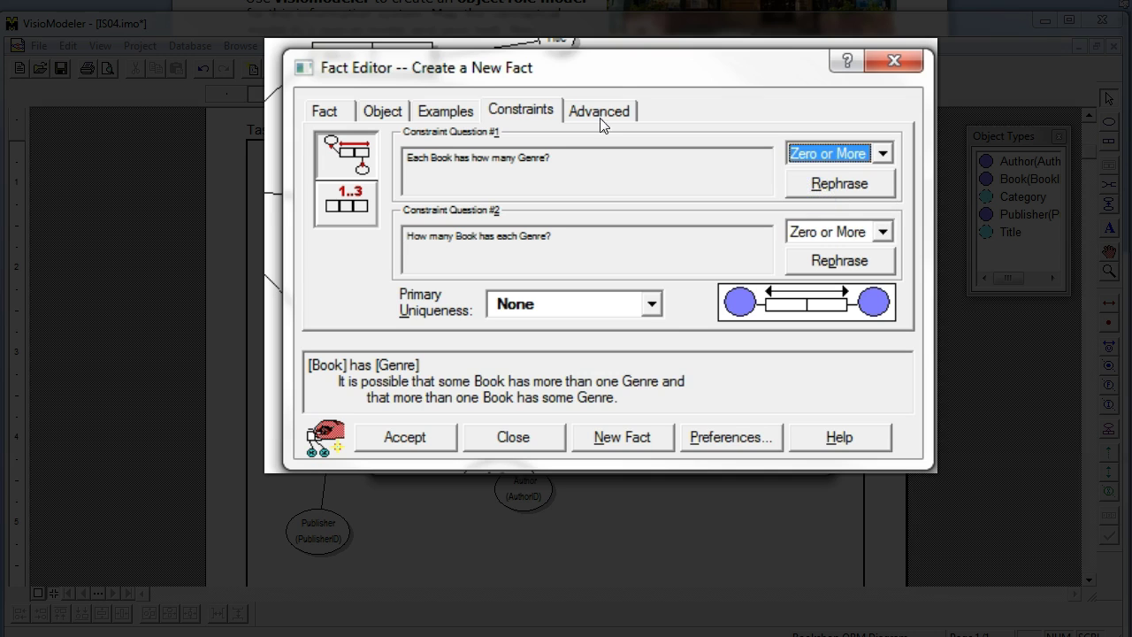
left_click(809, 261)
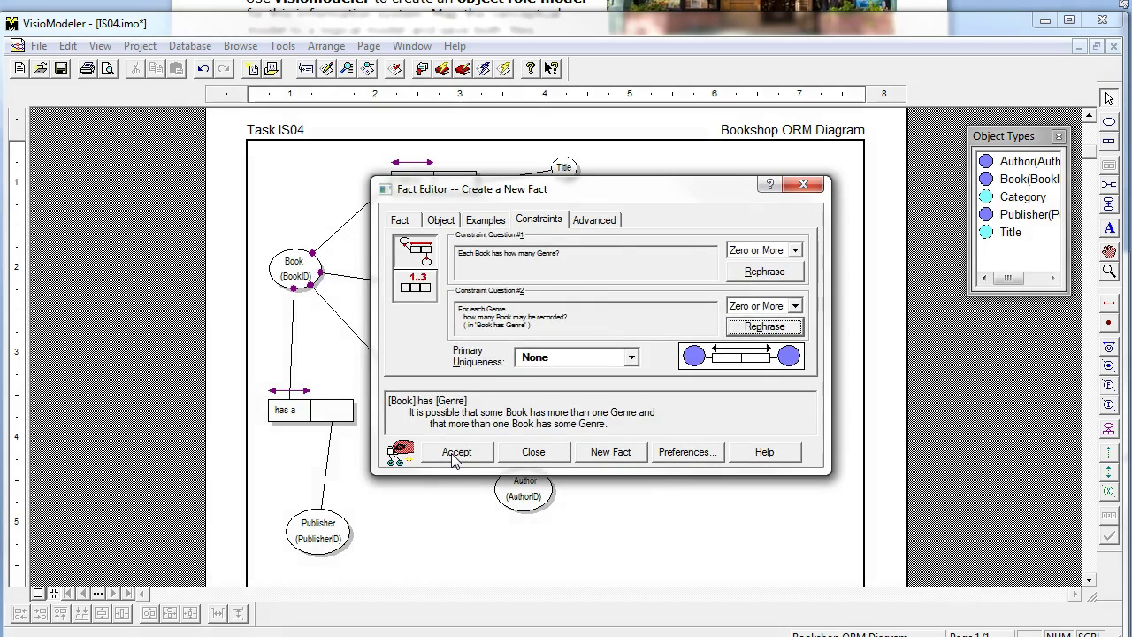
left_click(456, 451)
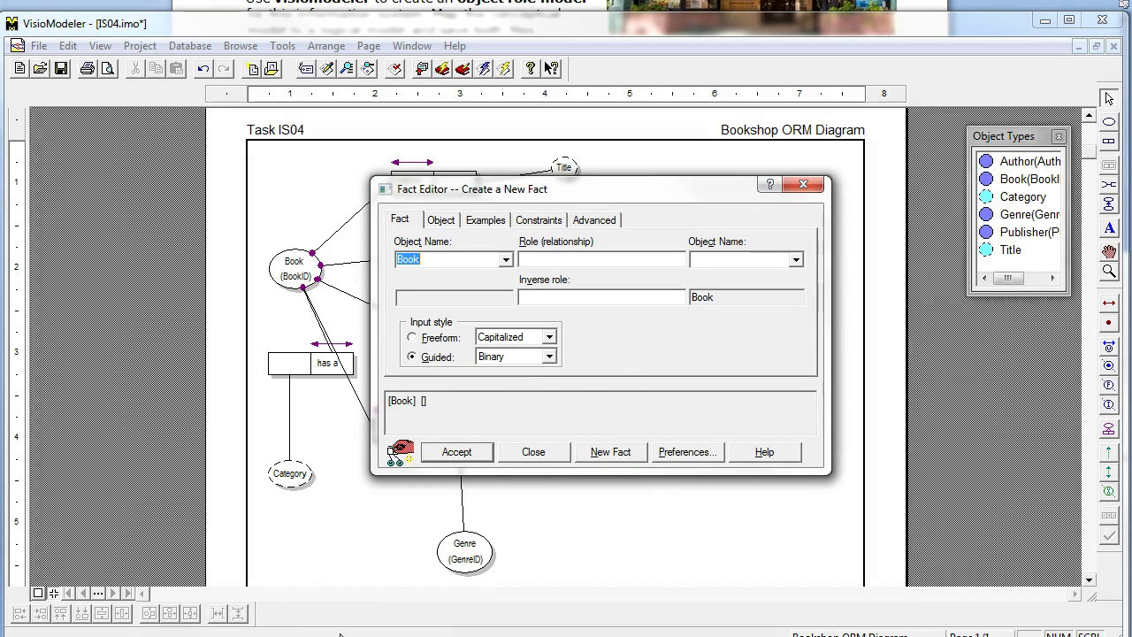
Step: Check the Binding requirements in the task document and enter the fact "Book has a Binding" in VisioModeler
key("alt+Tab")
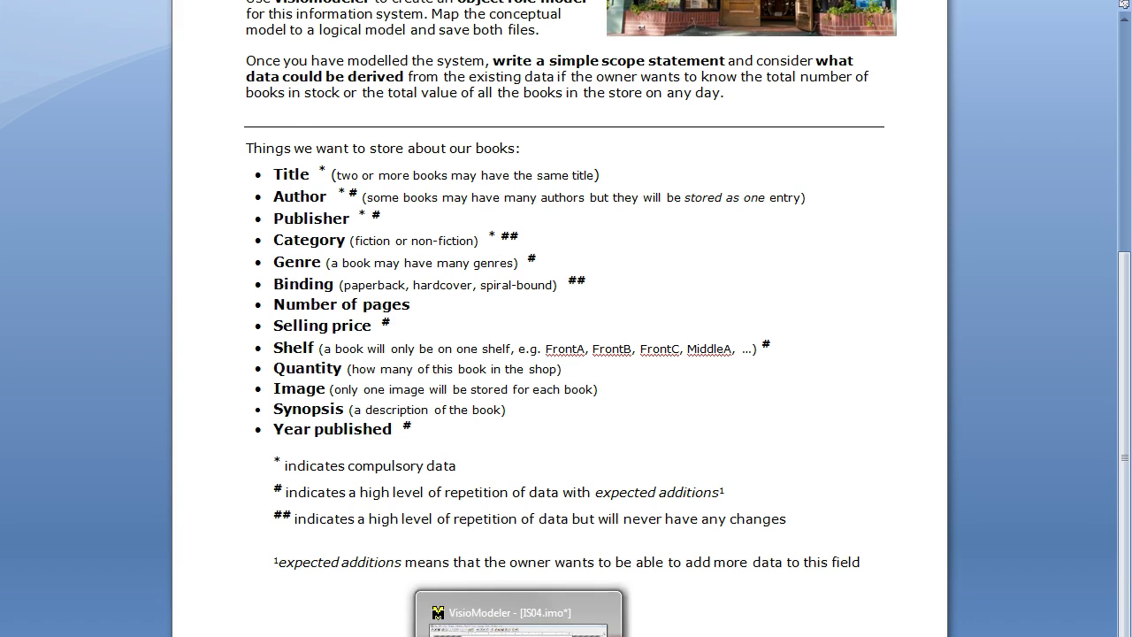
left_click(690, 588)
left_click(570, 258)
type("has a")
key("Tab")
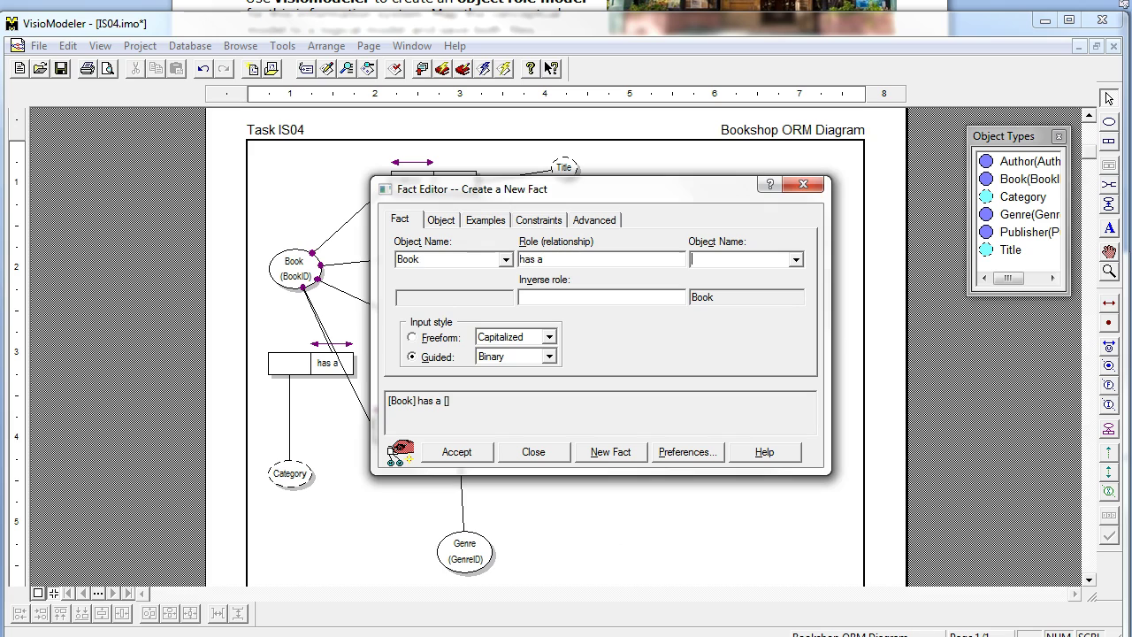
type("Binding")
Step: Set the object kind of Binding to Value
left_click(434, 222)
left_click(420, 282)
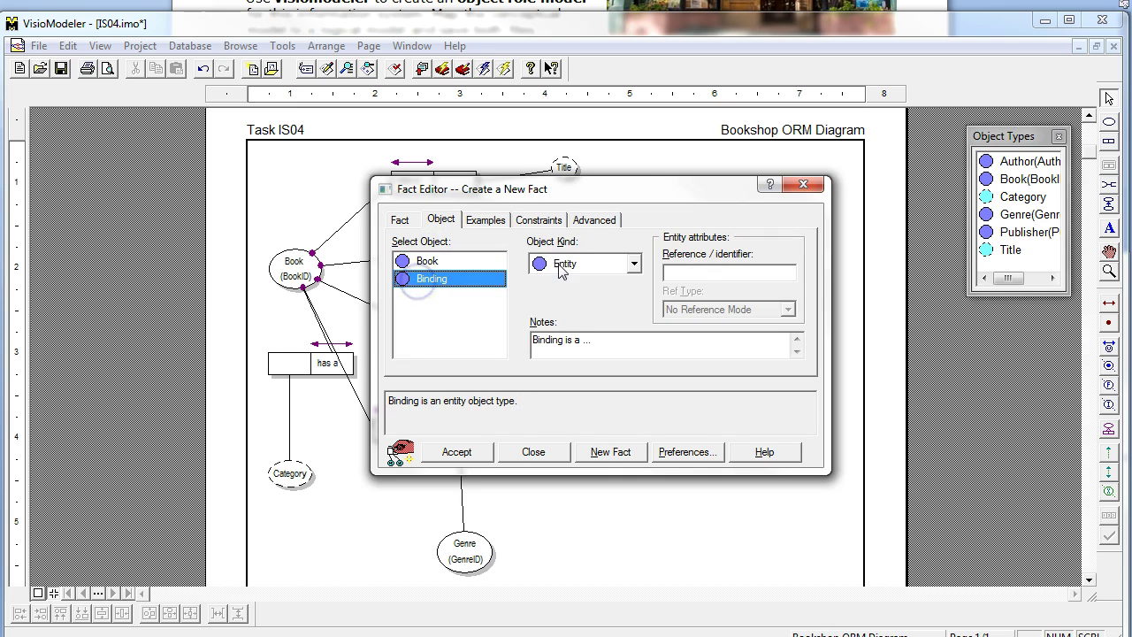
left_click(562, 265)
left_click(557, 320)
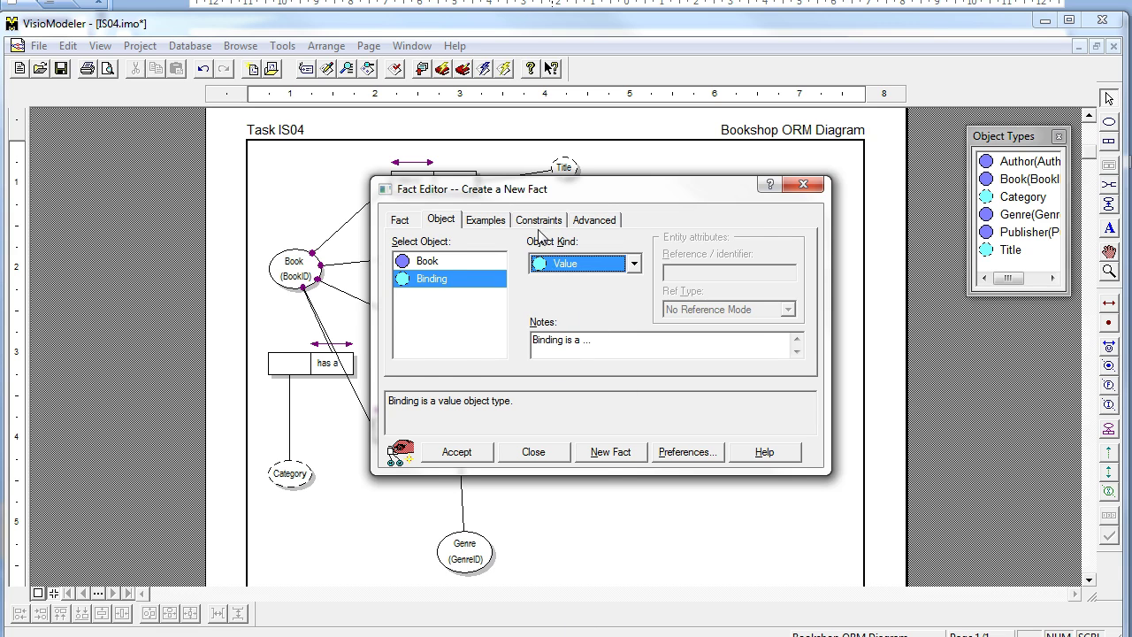
Step: Constrain each Book to Zero or One Binding per the task document, rephrase the second constraint question, and accept the fact
left_click(539, 221)
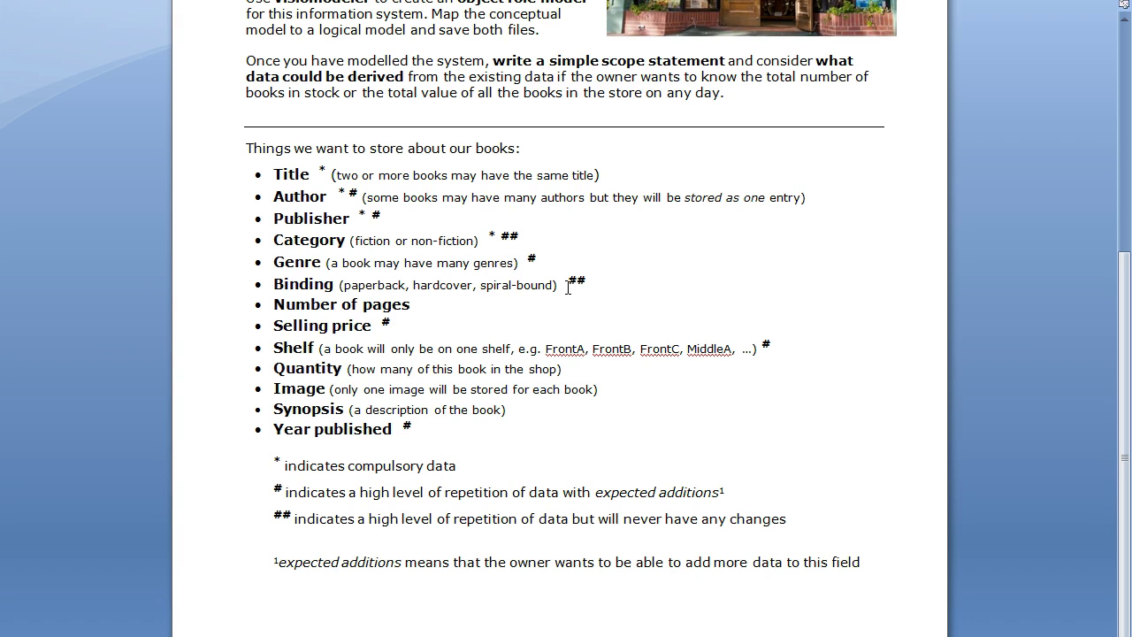
left_click(571, 287)
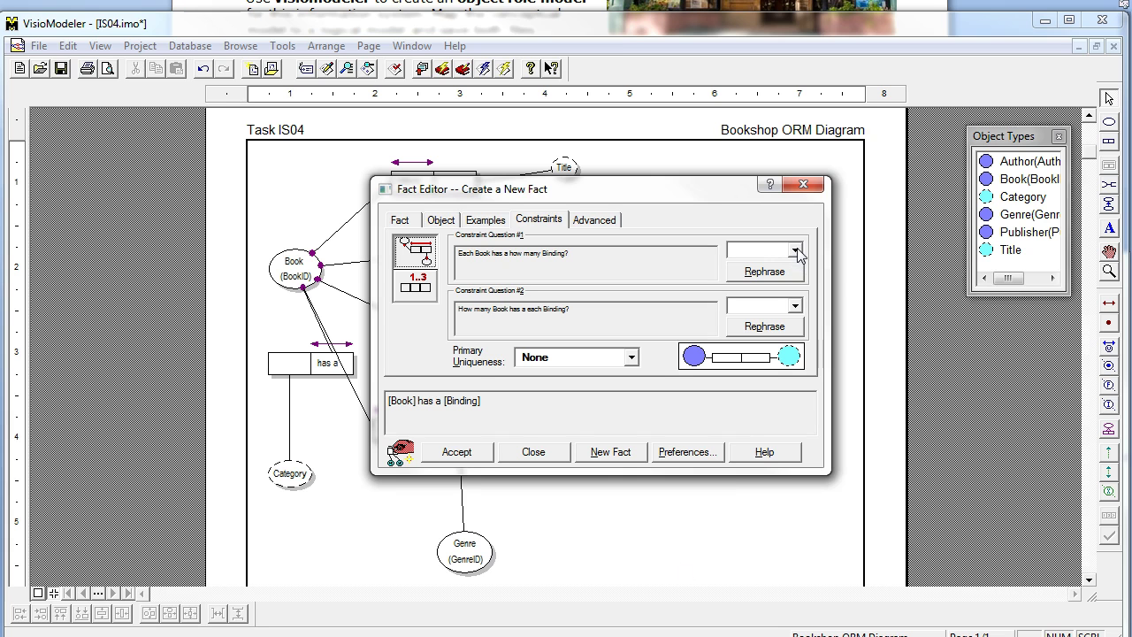
left_click(797, 251)
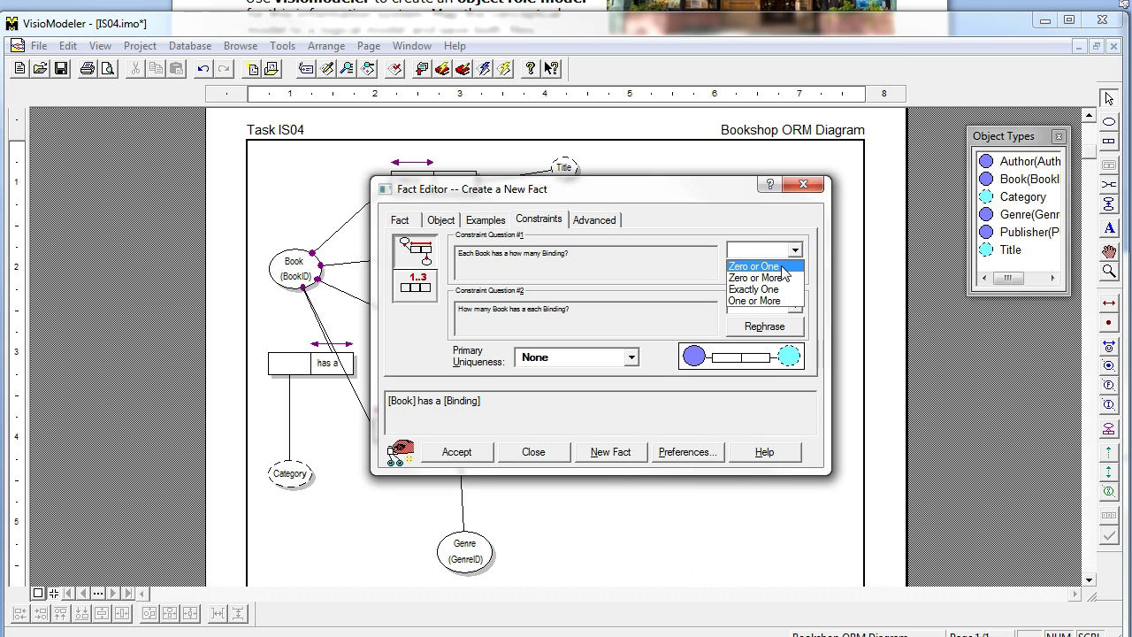
left_click(782, 267)
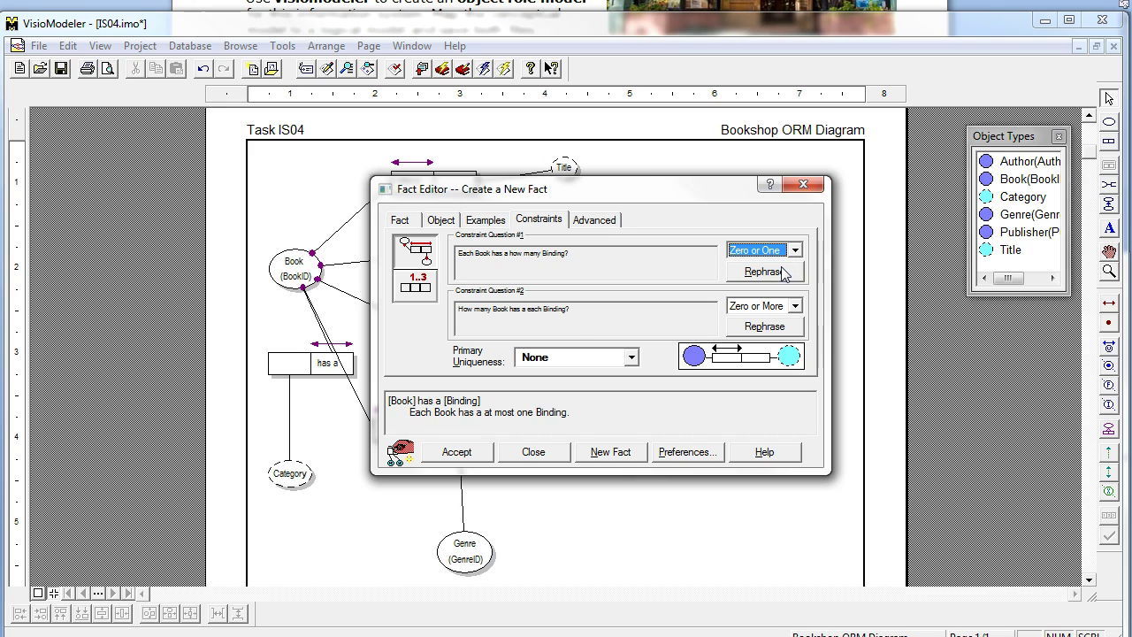
left_click(763, 327)
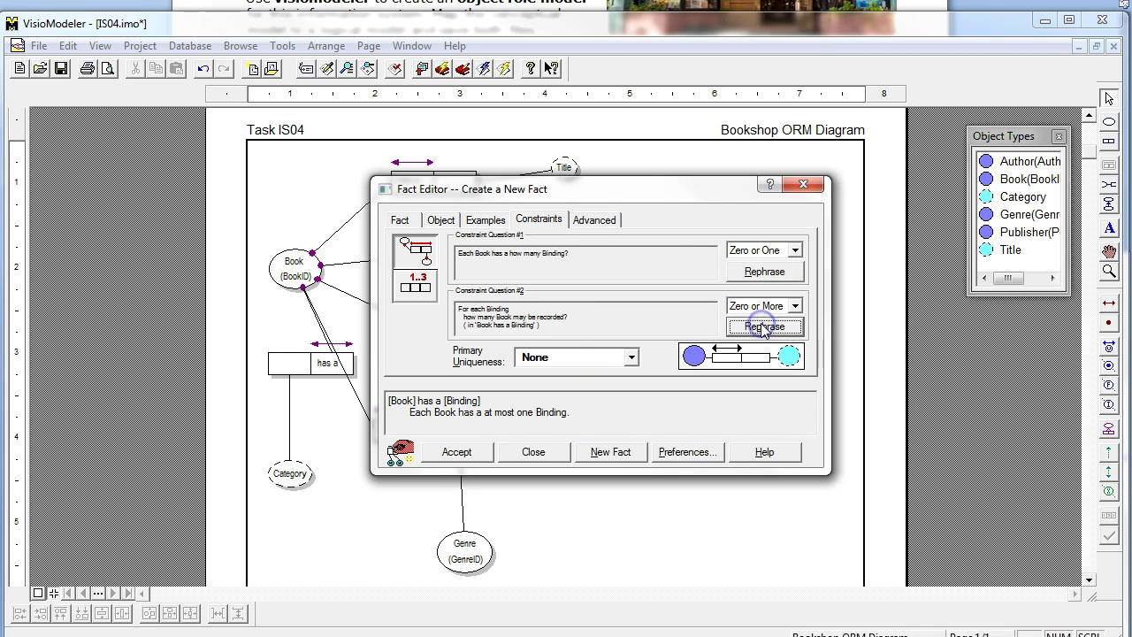
left_click(475, 454)
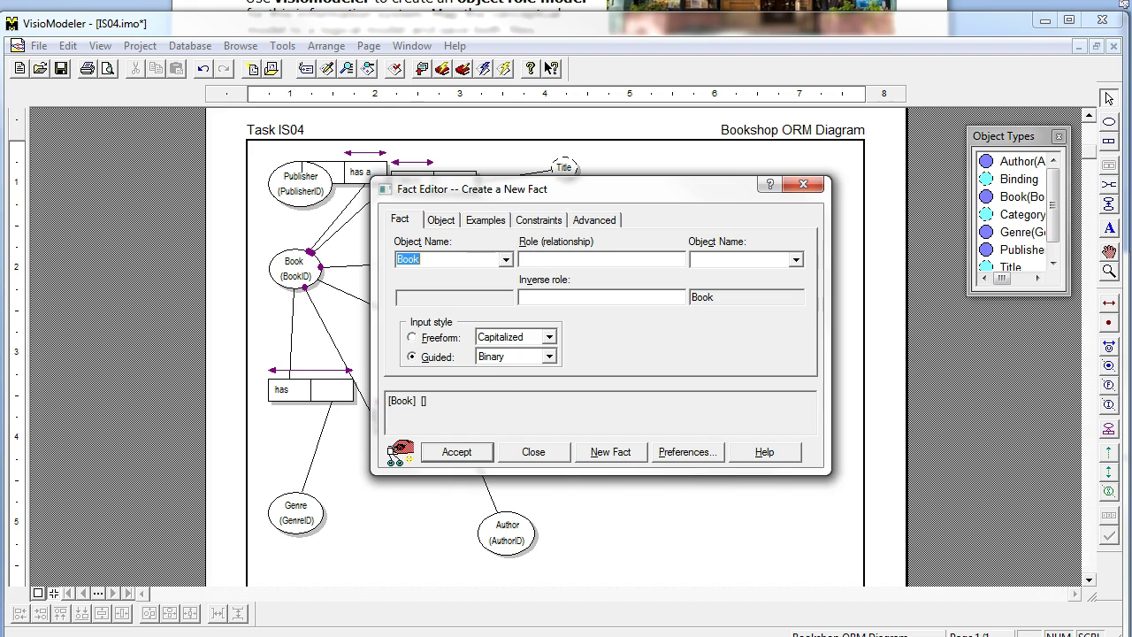
Step: Check the number of pages entry in the task document and enter the fact "Book has NumberOfPages" in VisioModeler
key("alt+Tab")
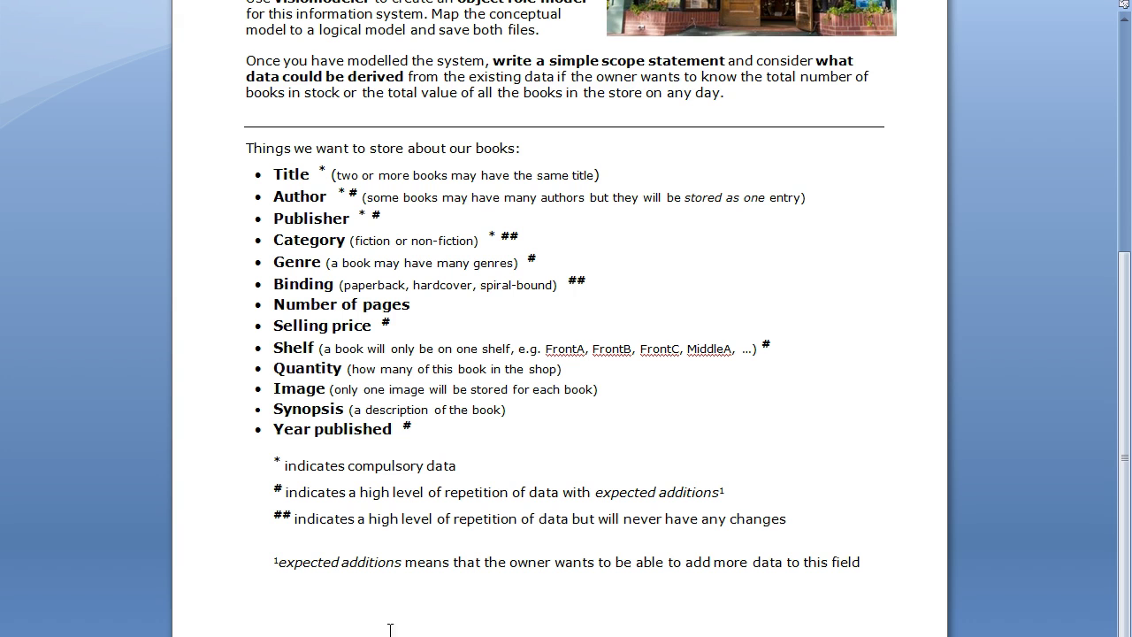
left_click(420, 307)
key("alt+Tab")
left_click(557, 261)
type("has")
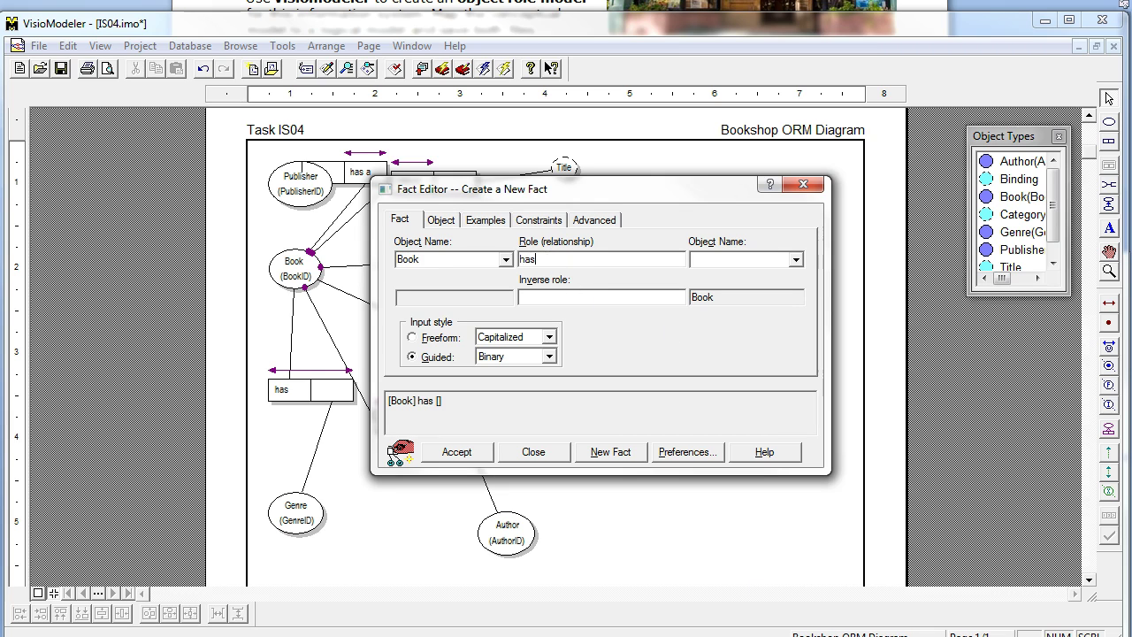
type("NumberOfPages")
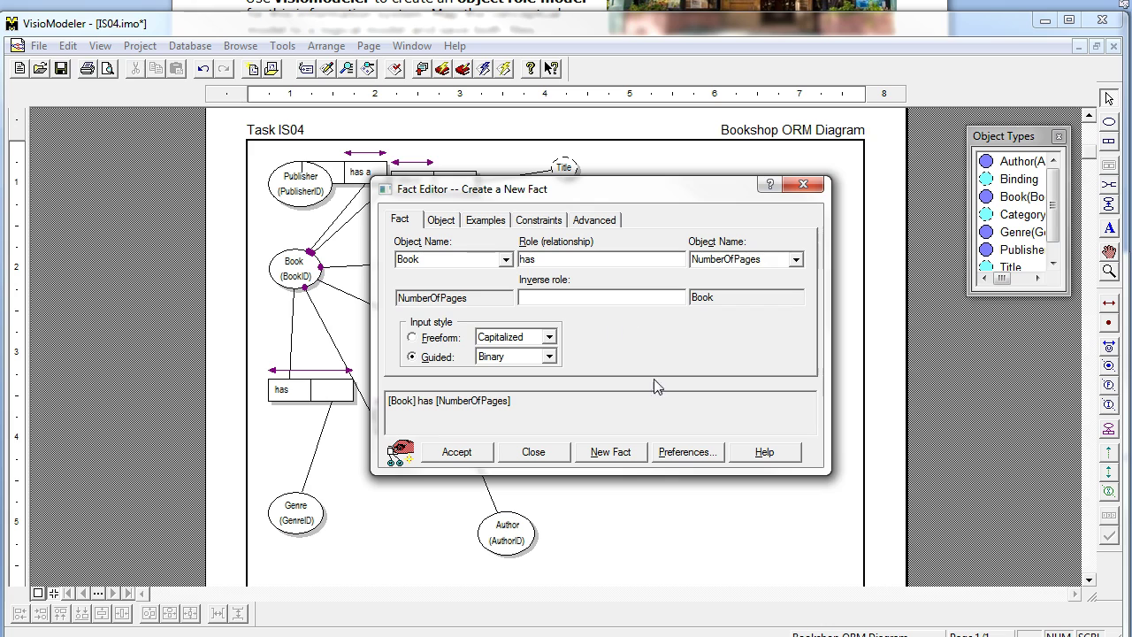
Step: Set the object kind of NumberOfPages to Value
left_click(440, 221)
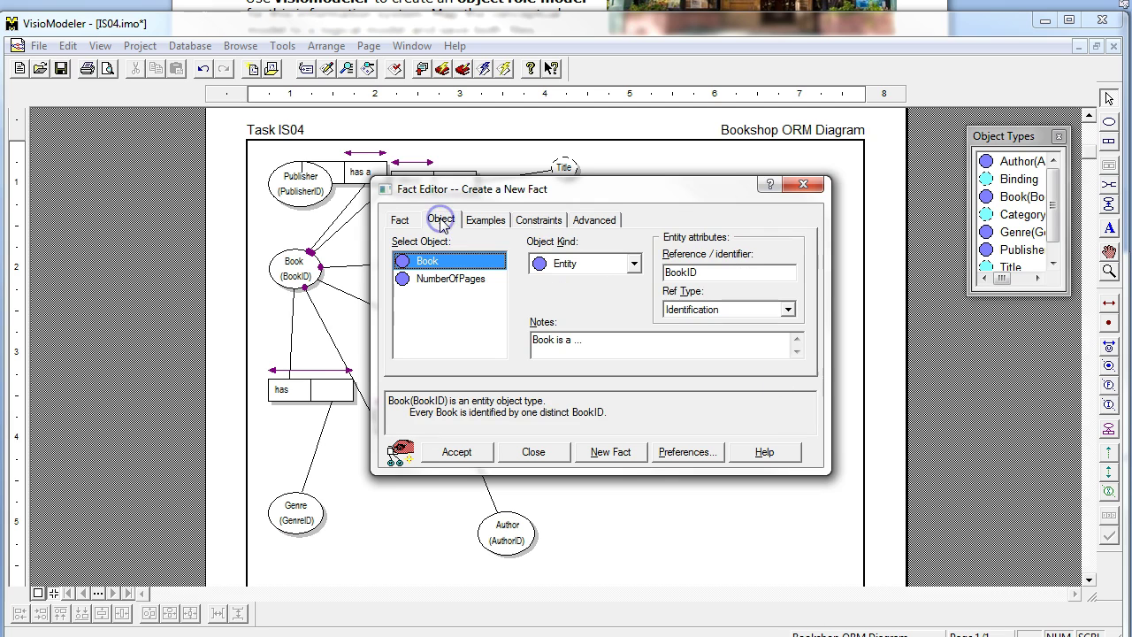
left_click(450, 281)
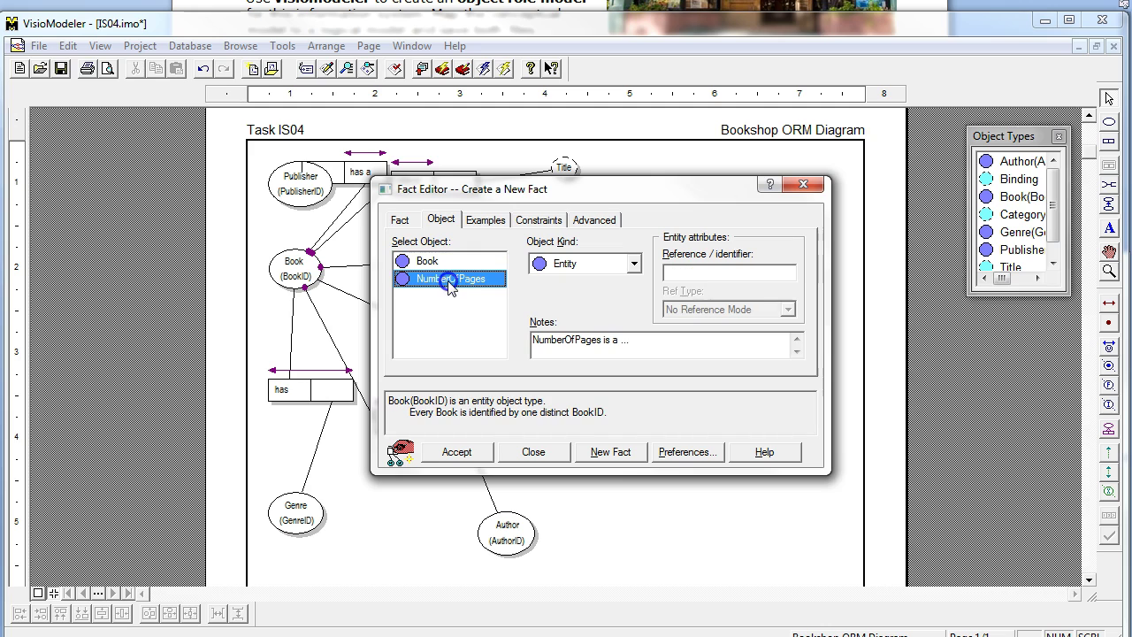
left_click(545, 262)
left_click(555, 322)
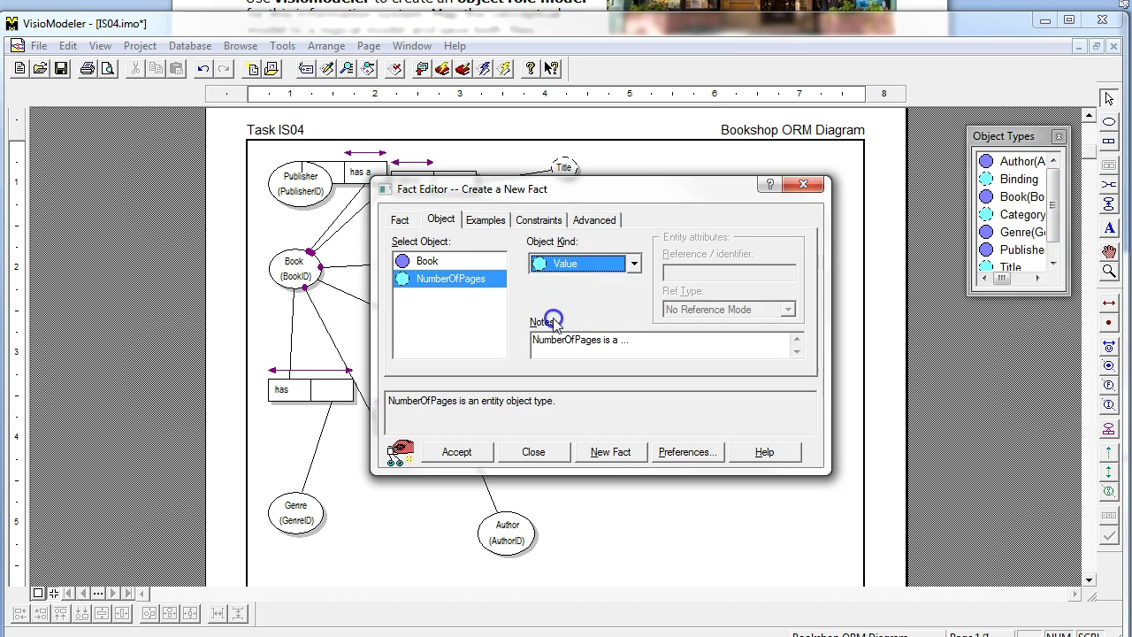
Step: Constrain each Book to Zero or One NumberOfPages, rephrase the second constraint question, and accept the fact
left_click(539, 219)
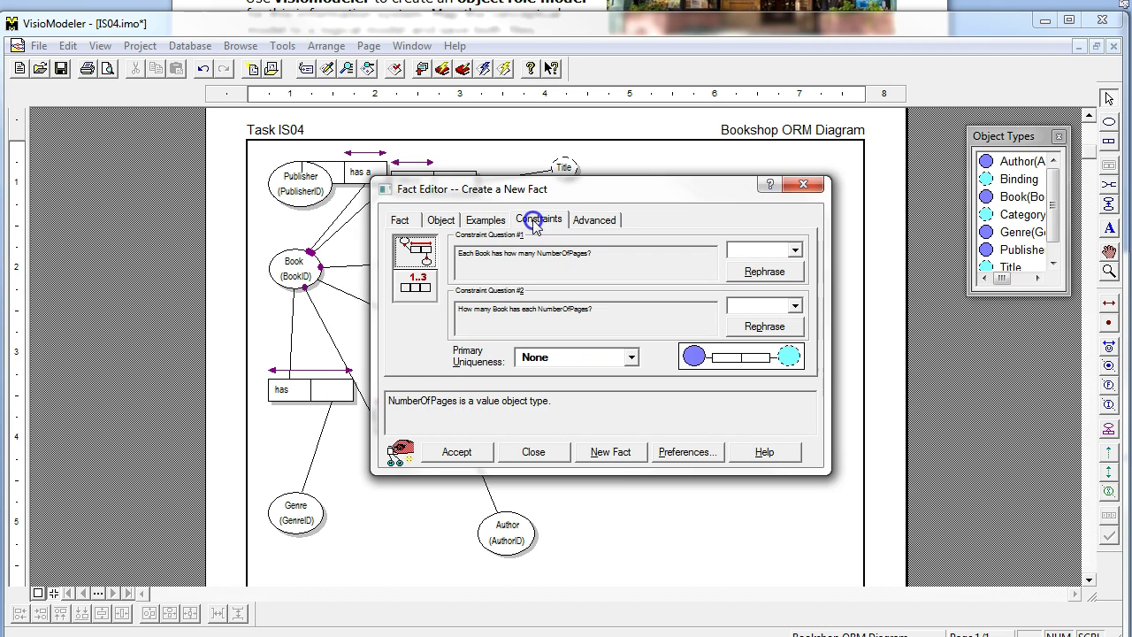
left_click(794, 252)
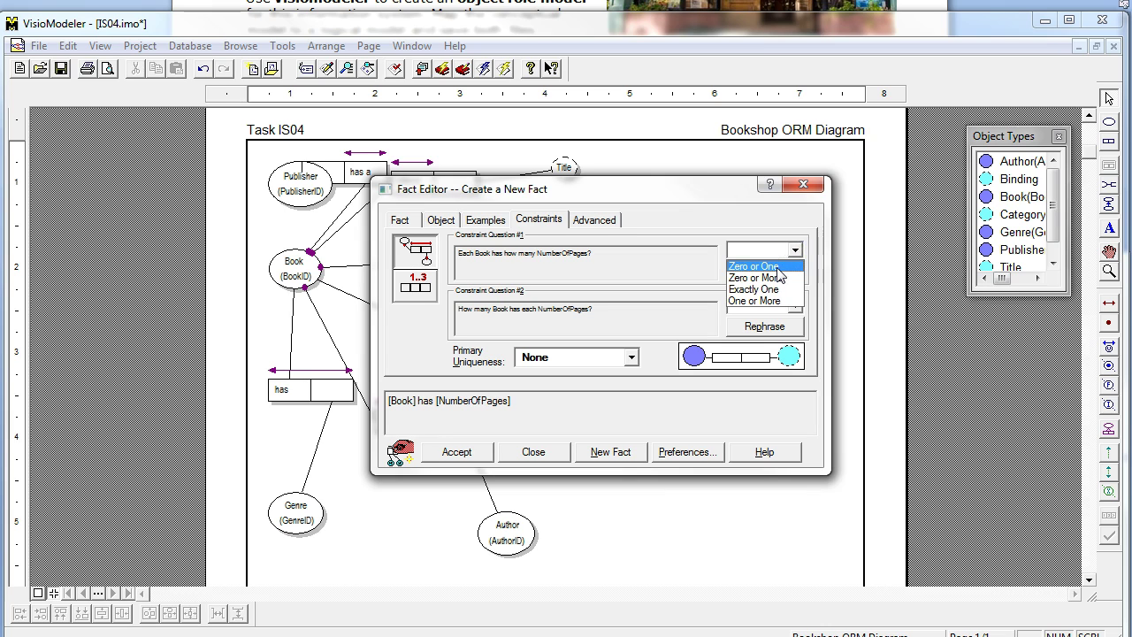
left_click(777, 267)
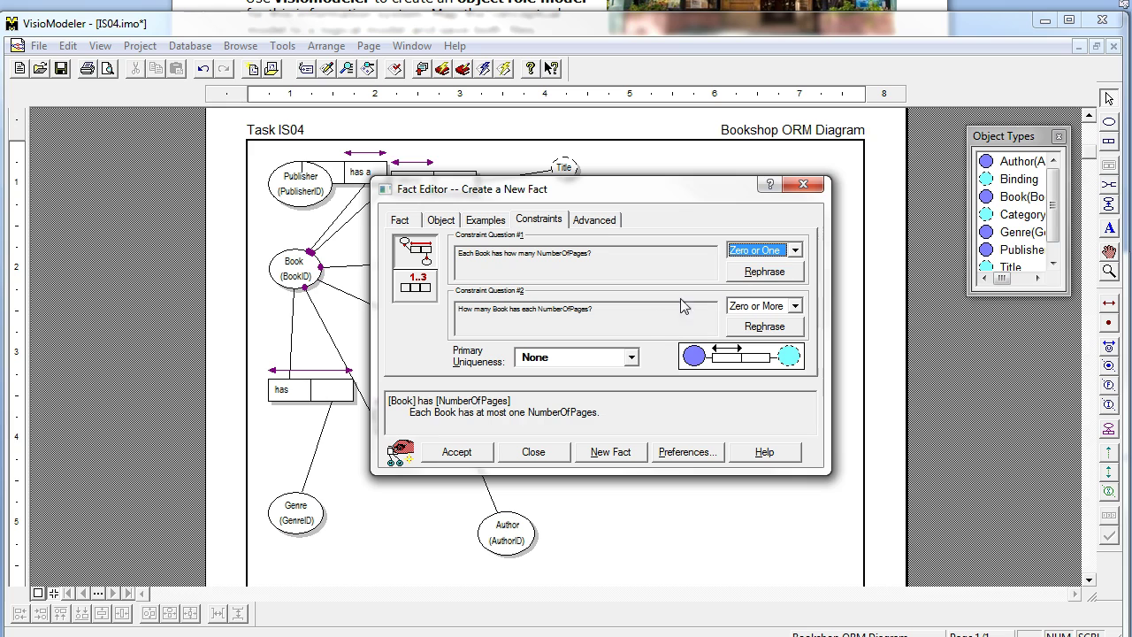
left_click(764, 326)
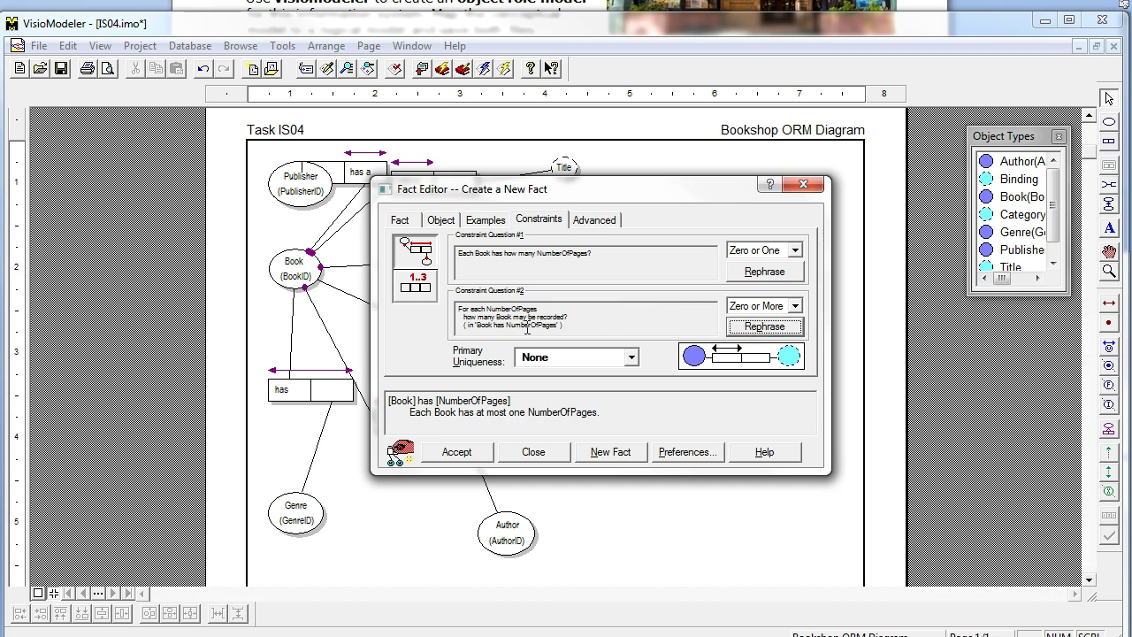
left_click(451, 452)
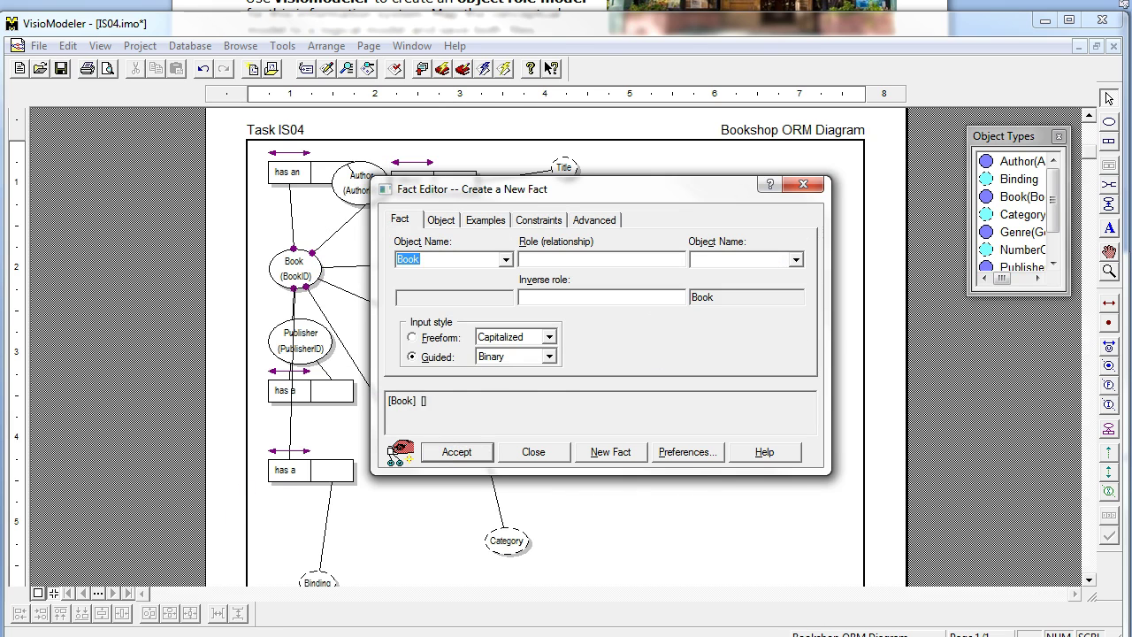
Step: Check the selling price entry in the task document and enter the fact "Book has a SellingPrice" in VisioModeler
key("alt+Tab")
left_click(408, 328)
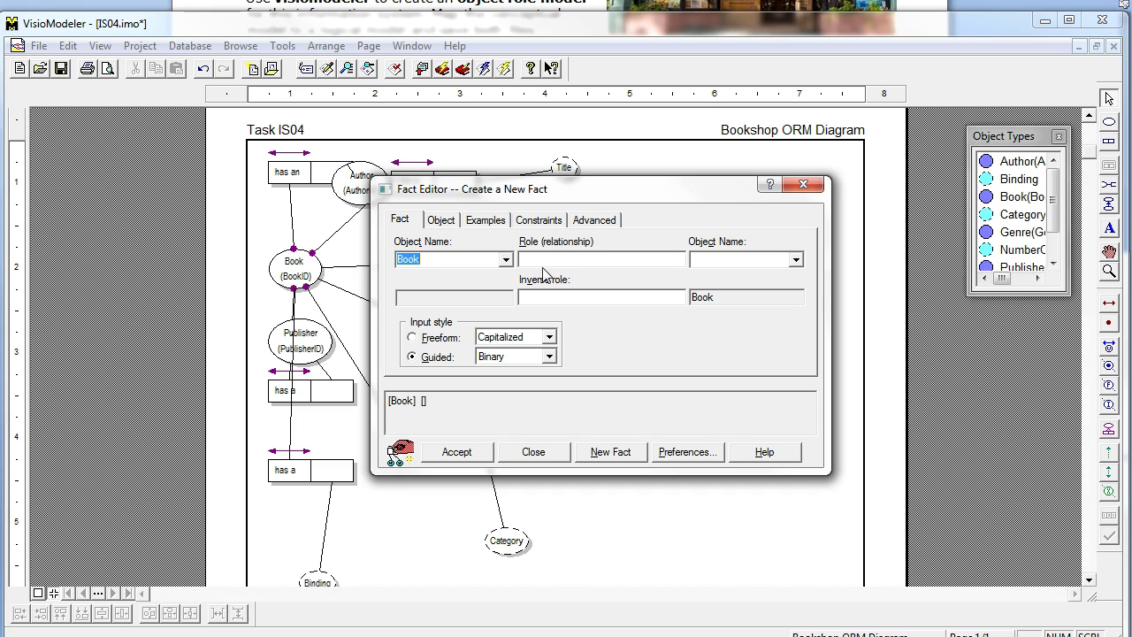
left_click(537, 258)
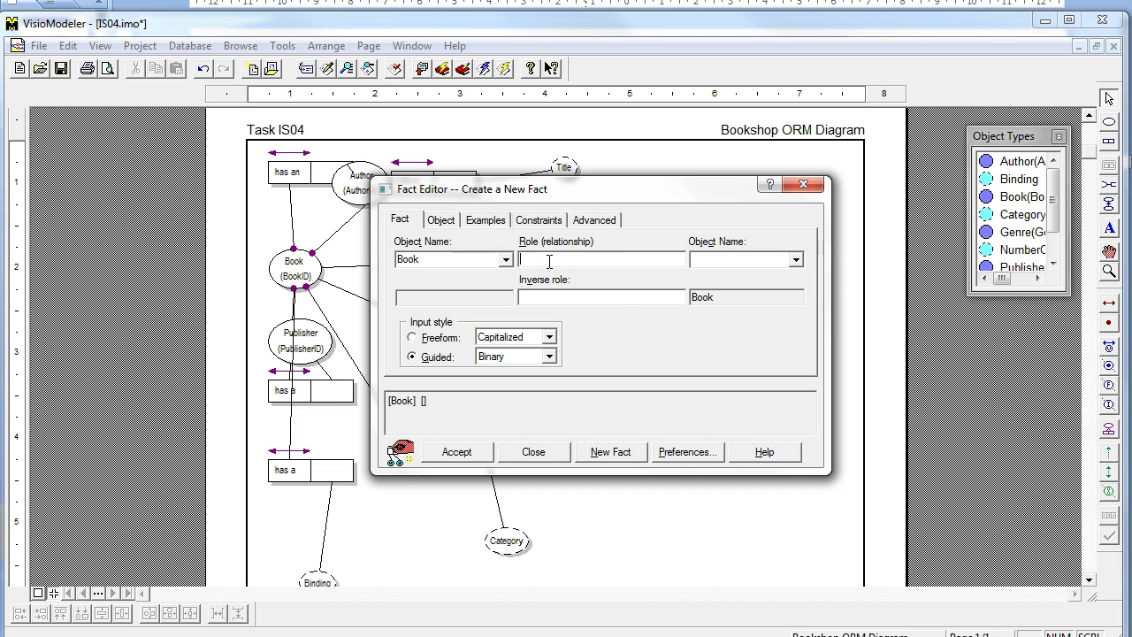
type("has a [")
type("SellingPri")
type("ce")
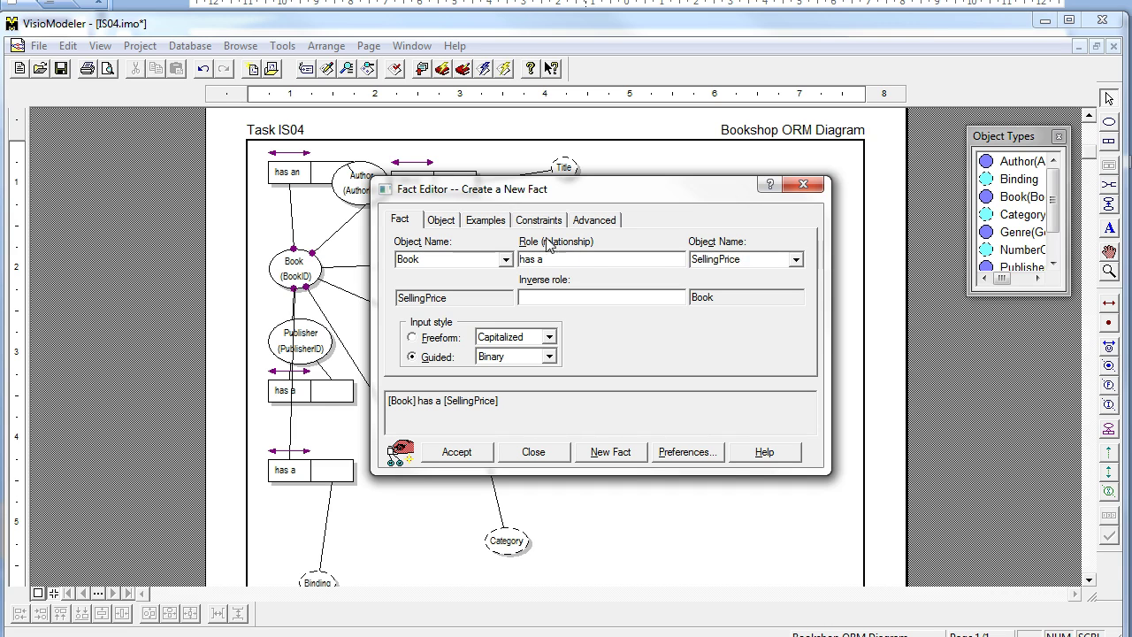
Step: Constrain each Book to Zero or One SellingPrice per the task document, rephrase the second constraint question, and accept the fact
left_click(444, 221)
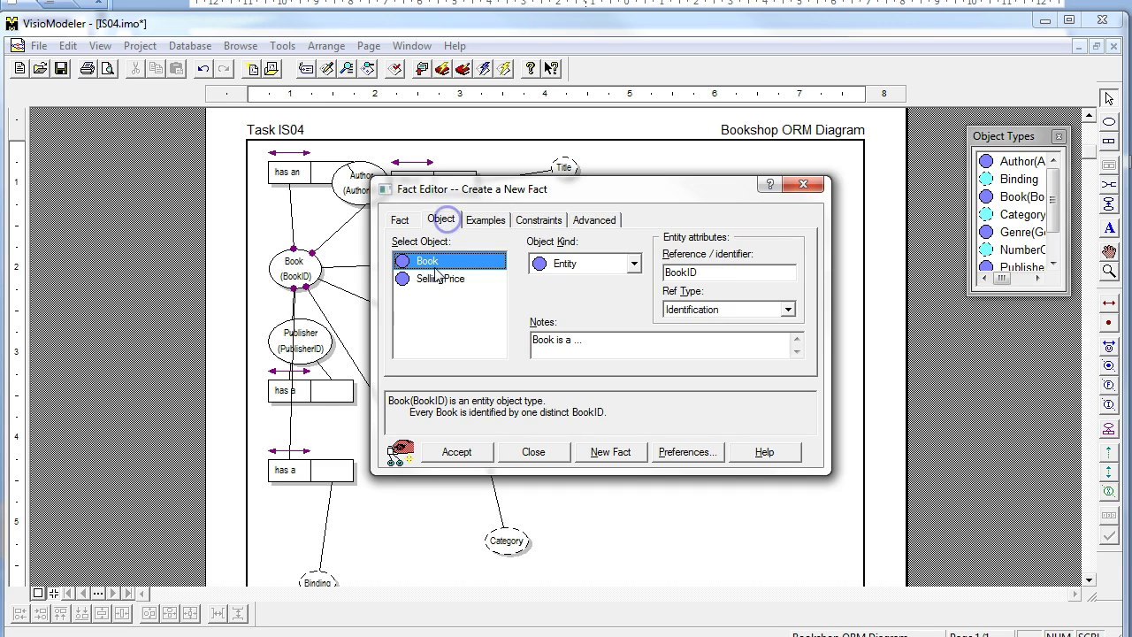
left_click(533, 220)
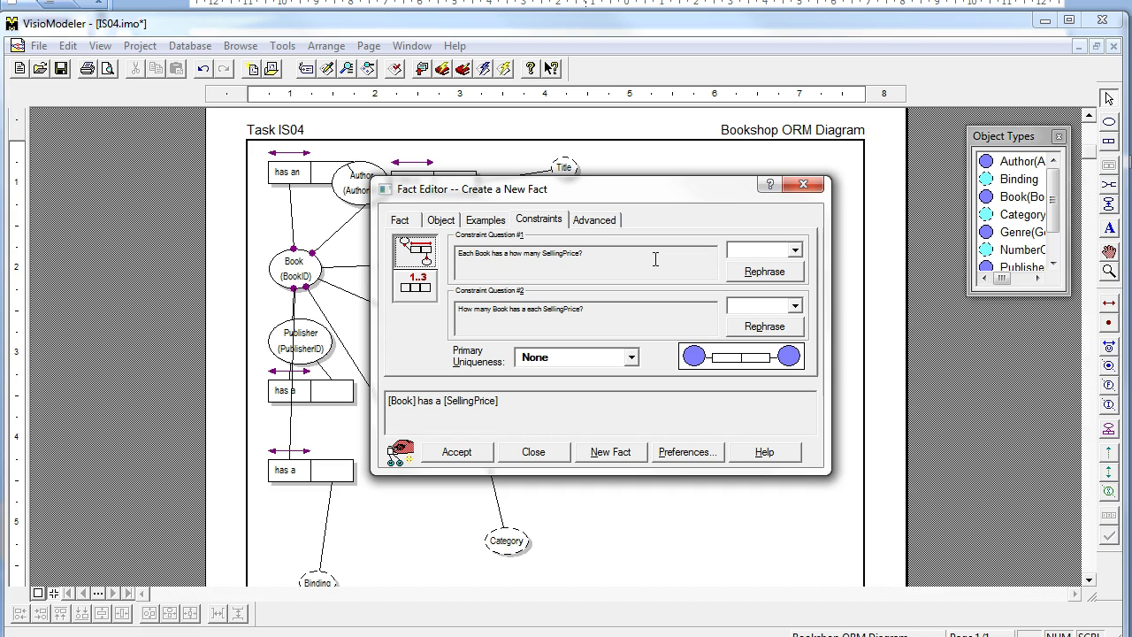
left_click(795, 251)
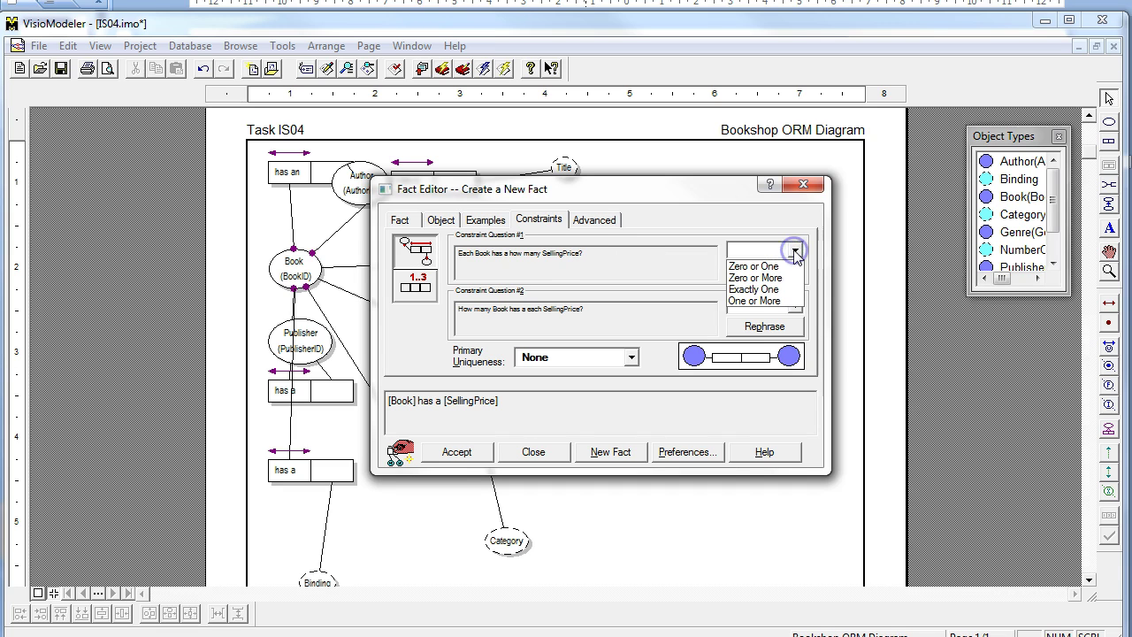
left_click(796, 251)
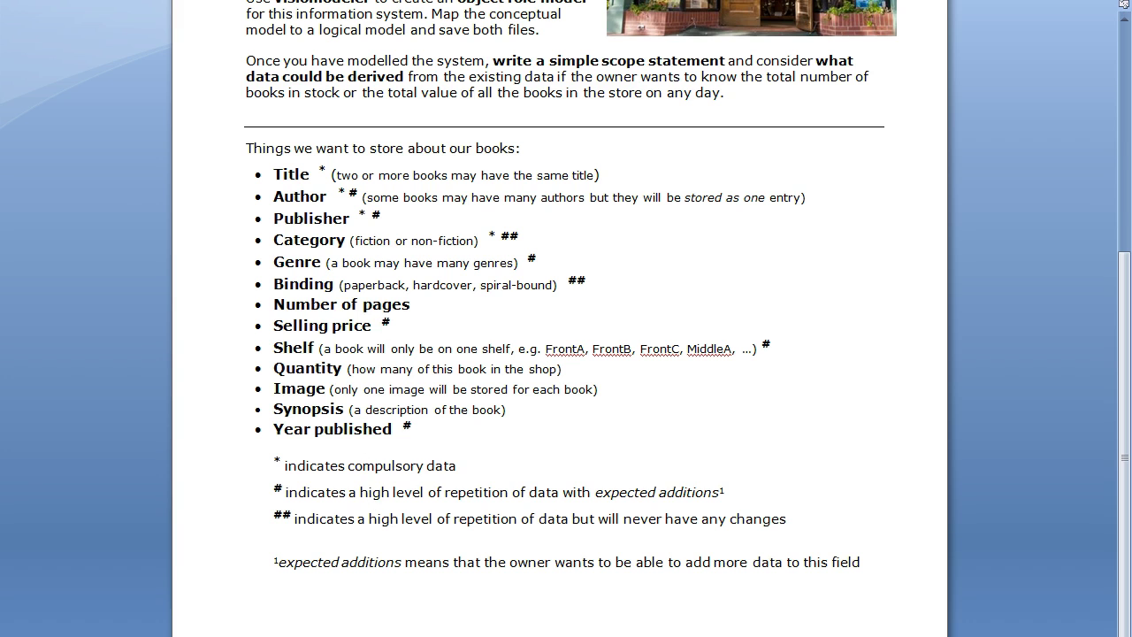
key("alt+Tab")
left_click(783, 250)
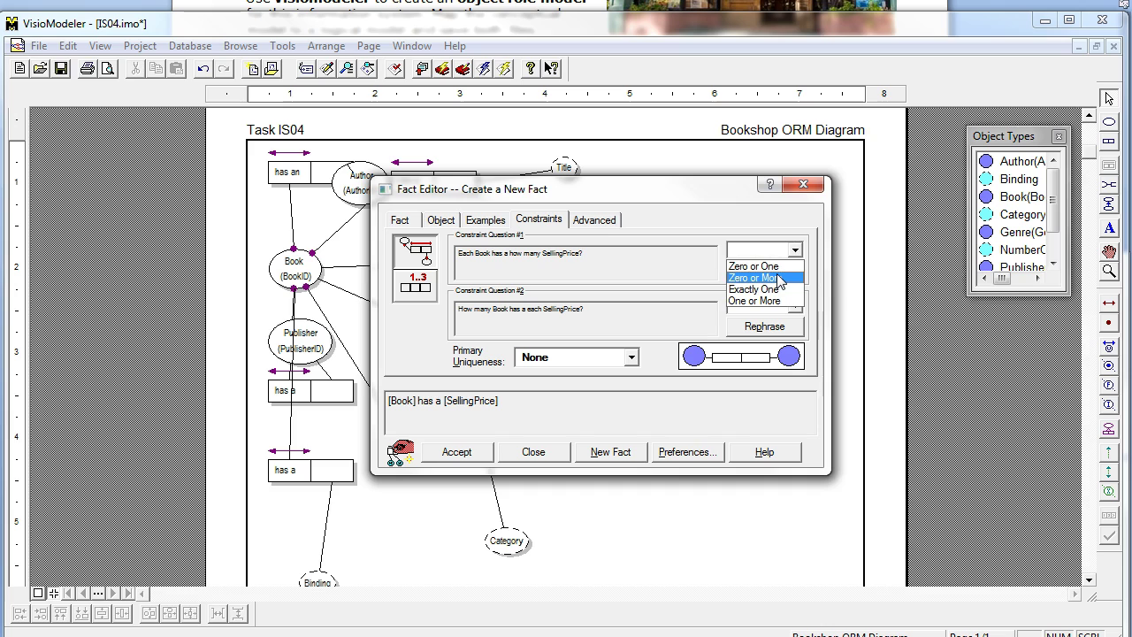
left_click(775, 266)
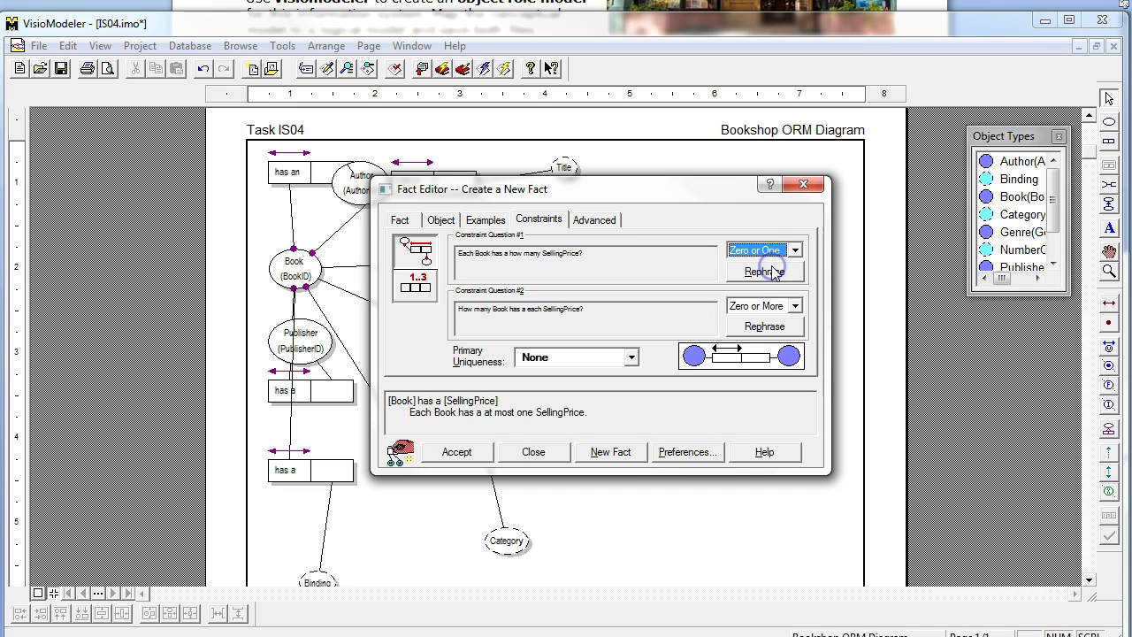
left_click(747, 329)
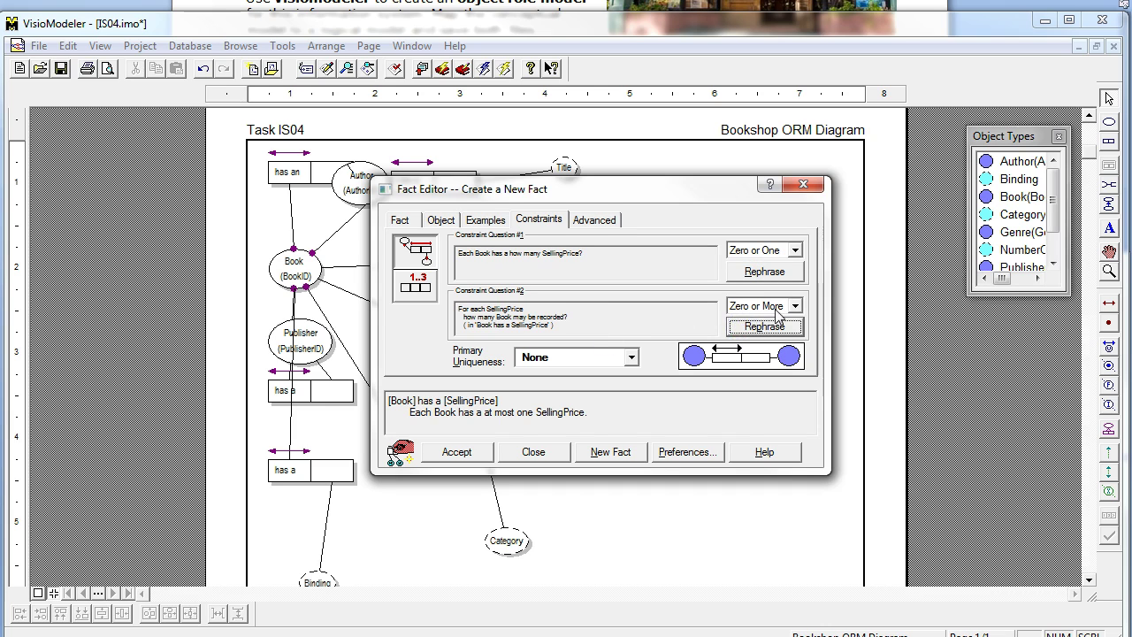
left_click(453, 451)
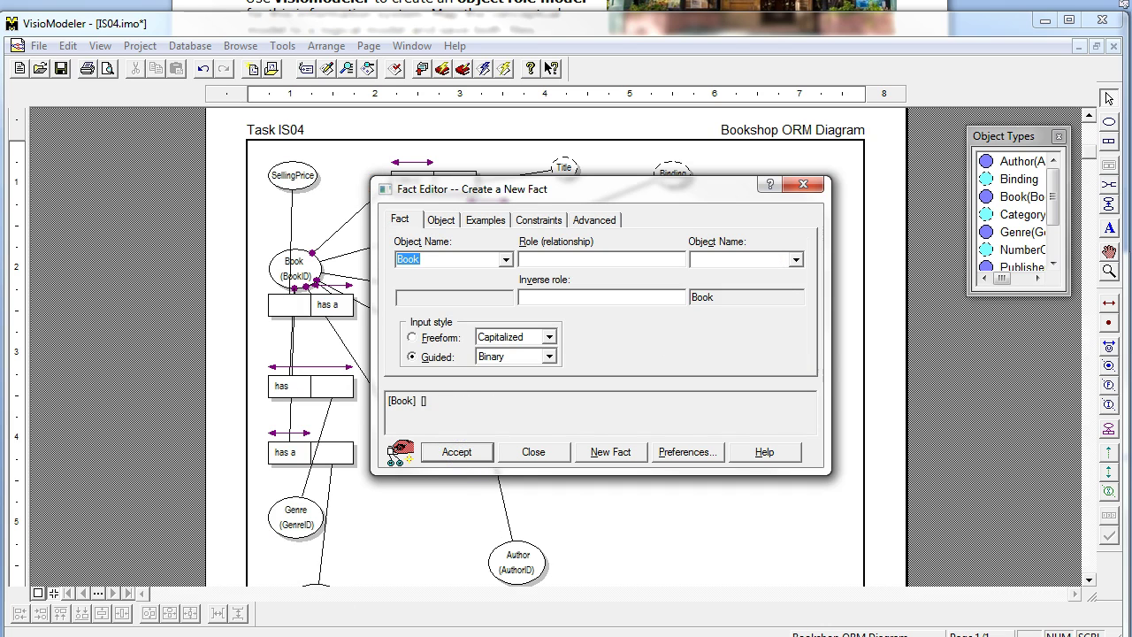
Step: Check the Shelf entry and its repetition marker in the task document, and return to the blank new fact in VisioModeler
key("alt+Tab")
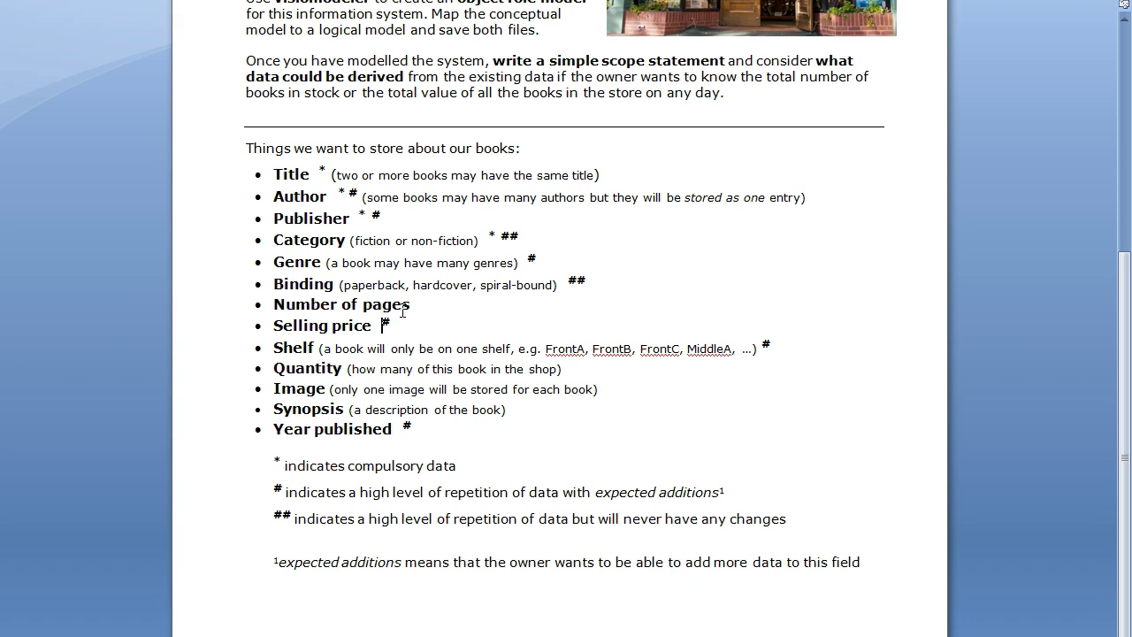
left_click(386, 348)
left_click(762, 357)
key("alt+Tab")
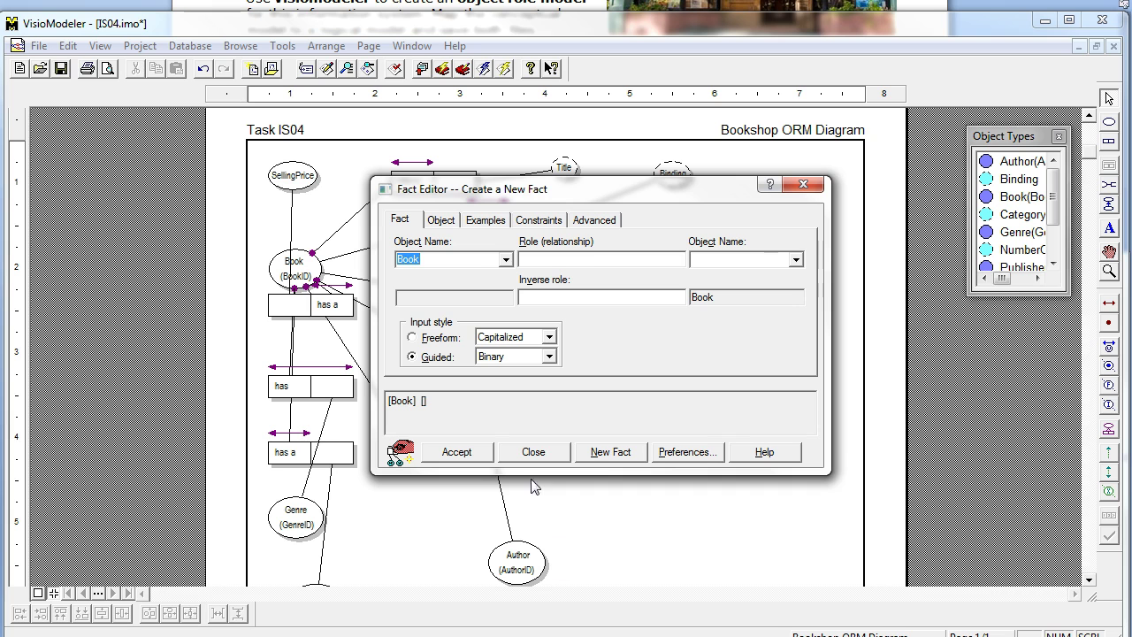